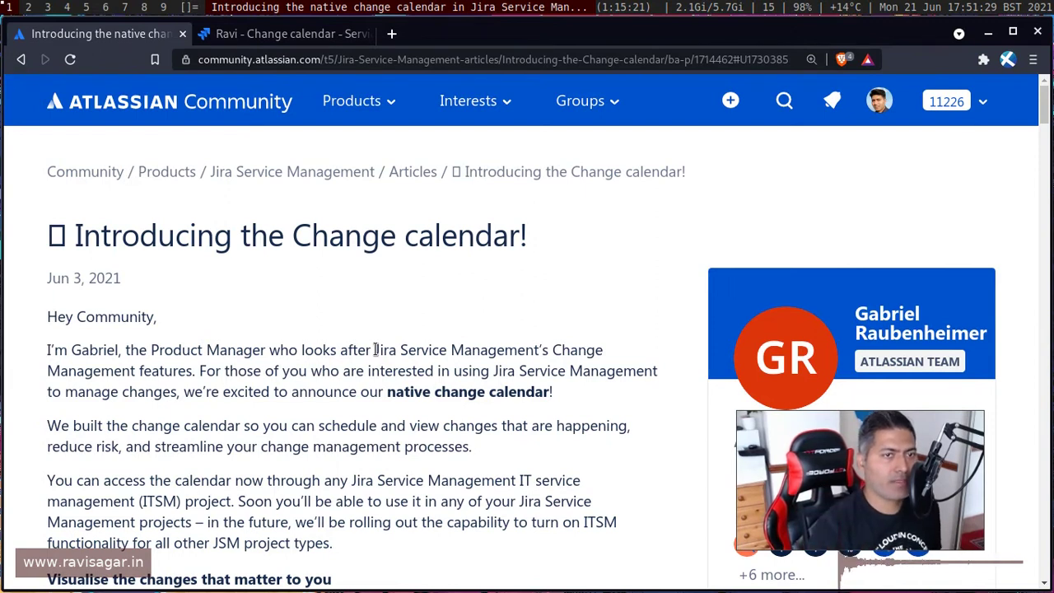
Read the Change calendar article's introduction and its sections on visualising, creating, editing and rescheduling changes
{"action": "scroll", "coordinate": [428, 325], "scroll_direction": "down", "scroll_amount": 1}
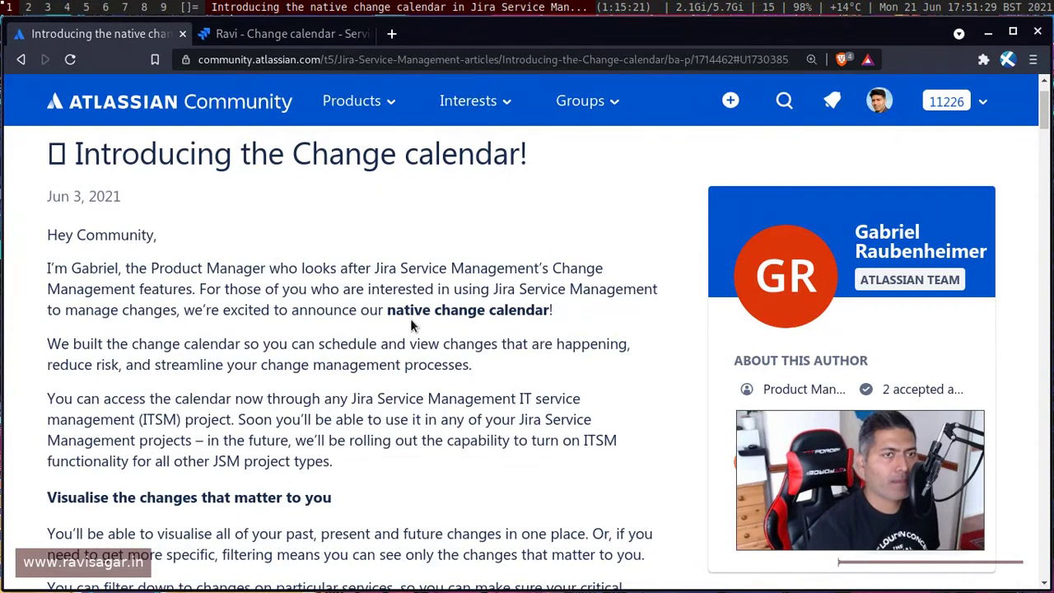
{"action": "scroll", "coordinate": [192, 328], "scroll_direction": "down", "scroll_amount": 1}
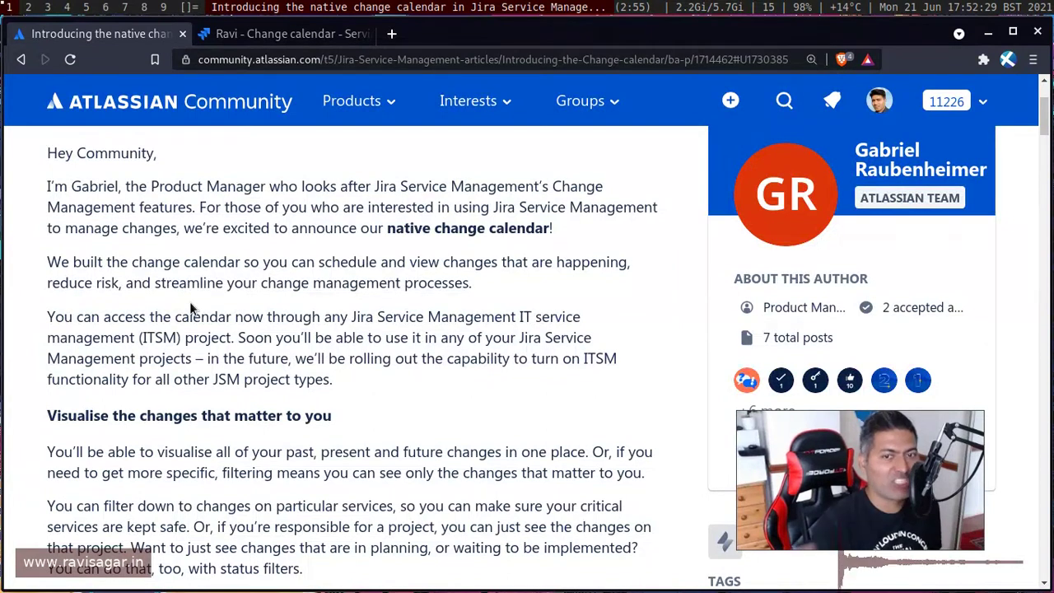
{"action": "scroll", "coordinate": [189, 307], "scroll_direction": "down", "scroll_amount": 3}
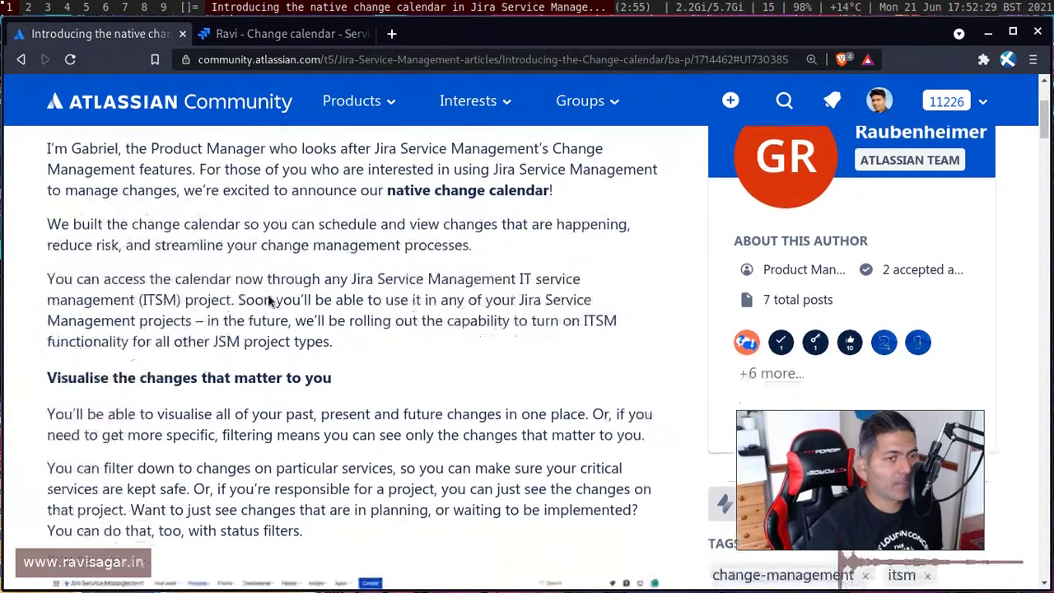
{"action": "scroll", "coordinate": [268, 295], "scroll_direction": "down", "scroll_amount": 3}
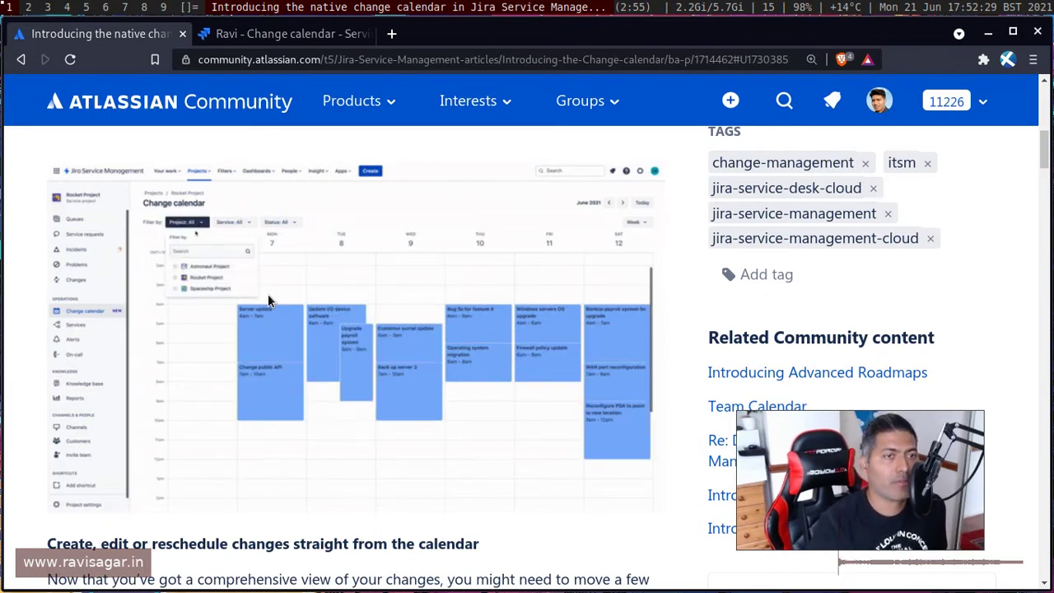
{"action": "scroll", "coordinate": [270, 294], "scroll_direction": "up", "scroll_amount": 2}
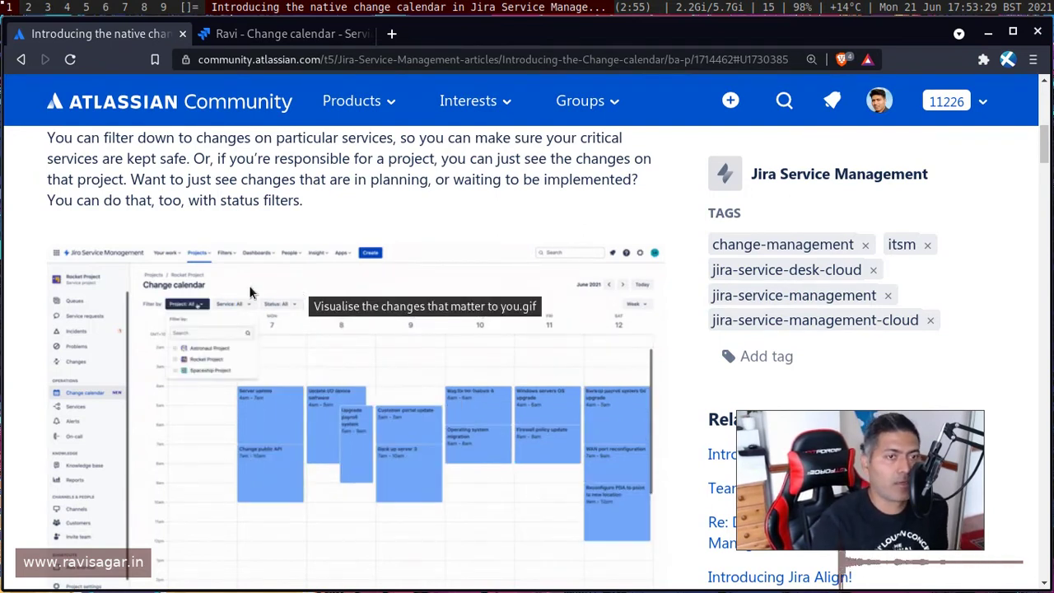
{"action": "scroll", "coordinate": [238, 285], "scroll_direction": "down", "scroll_amount": 4}
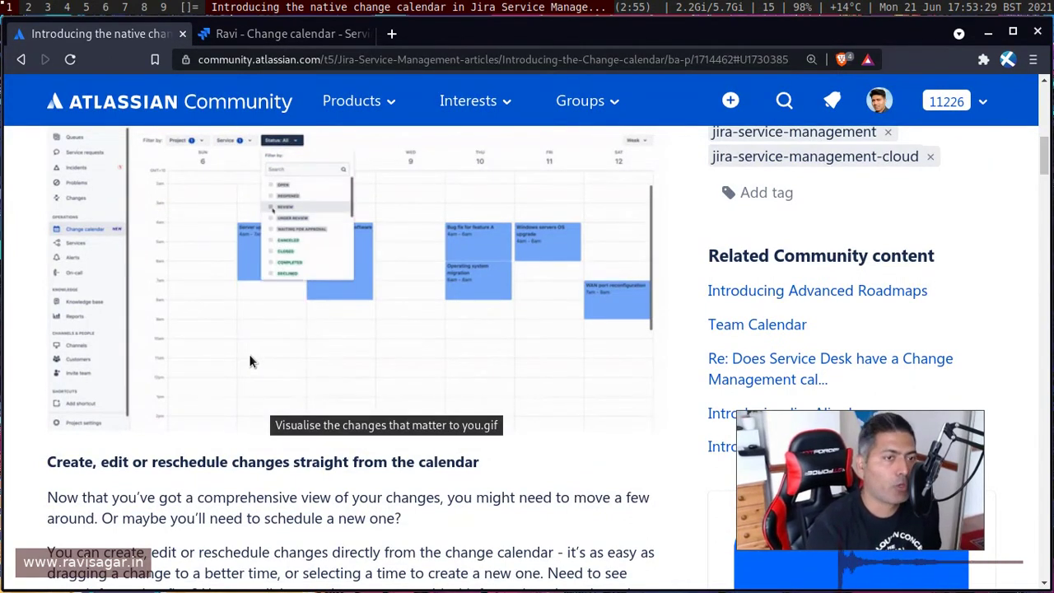
{"action": "scroll", "coordinate": [250, 361], "scroll_direction": "down", "scroll_amount": 3}
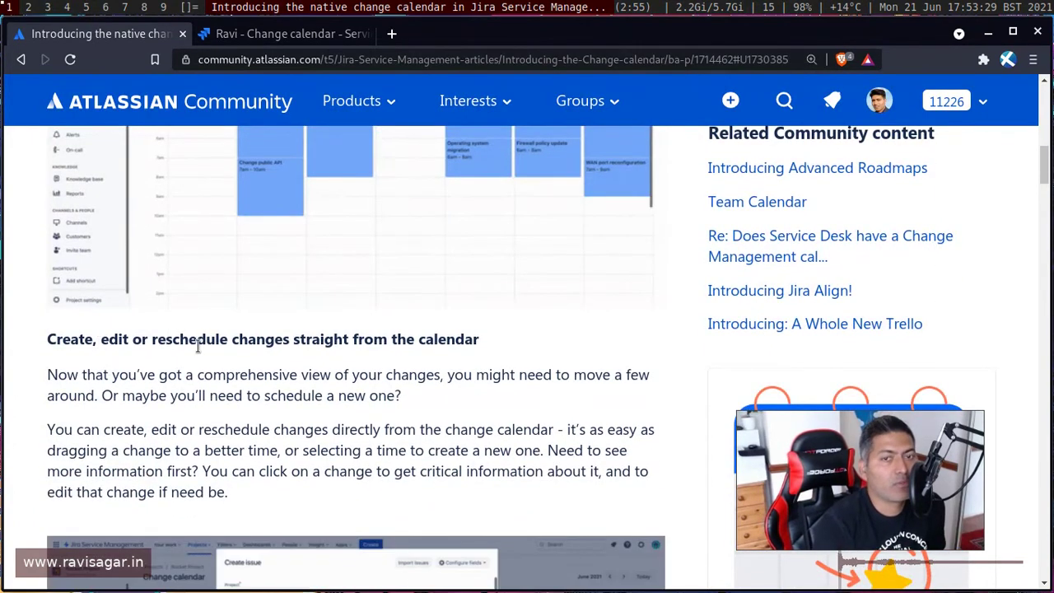
{"action": "scroll", "coordinate": [167, 374], "scroll_direction": "down", "scroll_amount": 10}
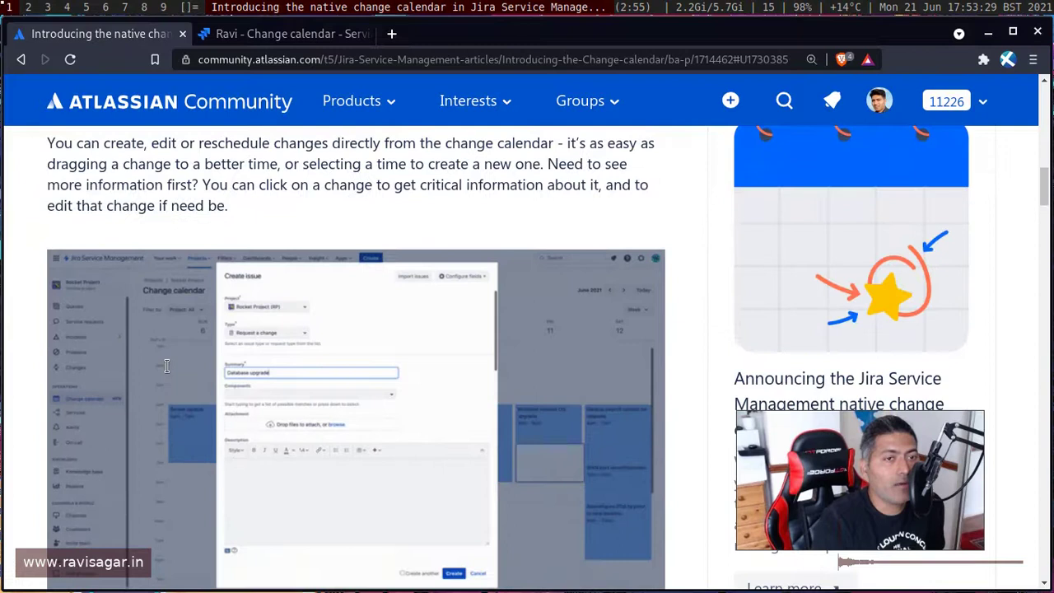
Examine the article's section on scheduling changes from the issue view, including its demo animation and the What's next notes
{"action": "scroll", "coordinate": [166, 371], "scroll_direction": "down", "scroll_amount": 4}
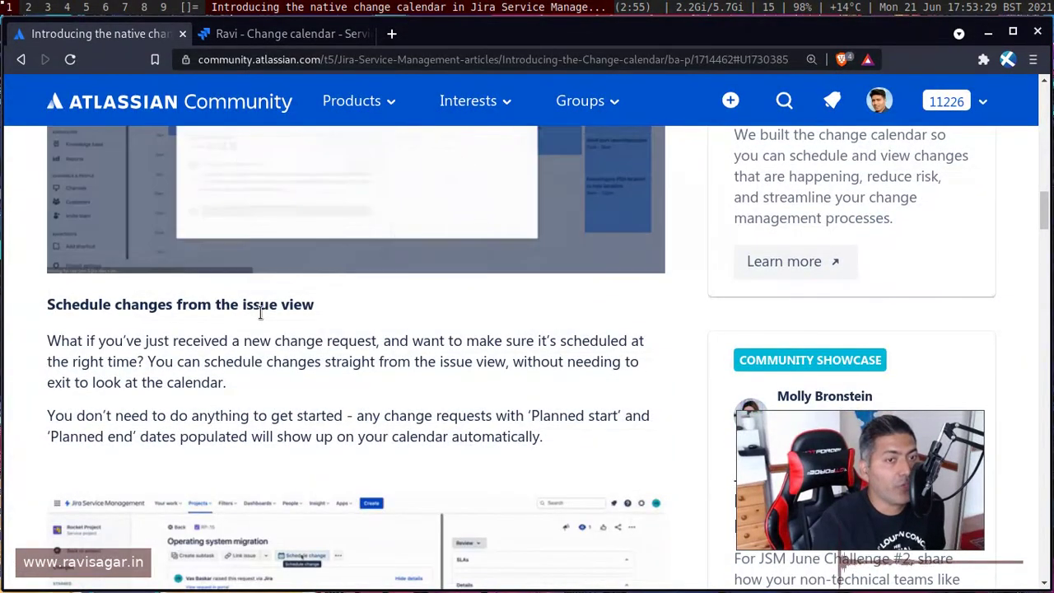
{"action": "scroll", "coordinate": [247, 309], "scroll_direction": "down", "scroll_amount": 4}
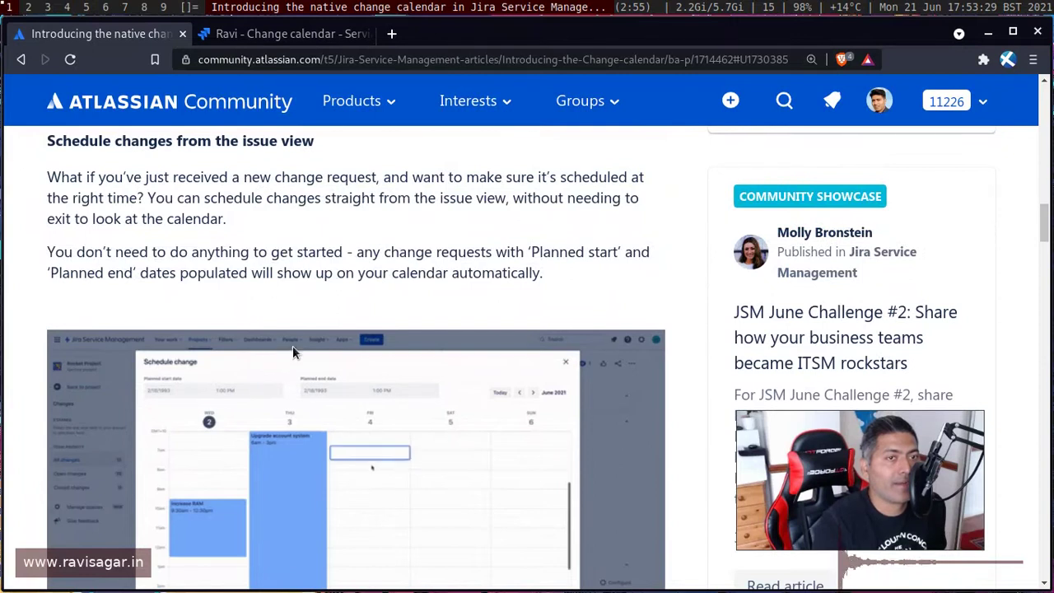
{"action": "scroll", "coordinate": [205, 281], "scroll_direction": "down", "scroll_amount": 2}
{"action": "scroll", "coordinate": [205, 281], "scroll_direction": "down", "scroll_amount": 6}
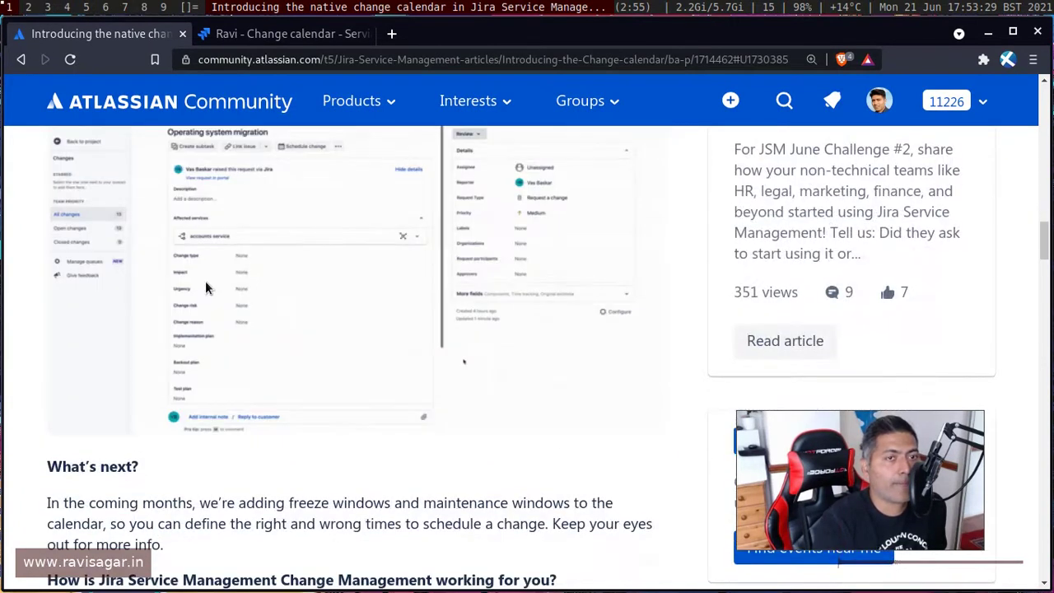
{"action": "scroll", "coordinate": [247, 346], "scroll_direction": "up", "scroll_amount": 8}
{"action": "scroll", "coordinate": [297, 437], "scroll_direction": "down", "scroll_amount": 2}
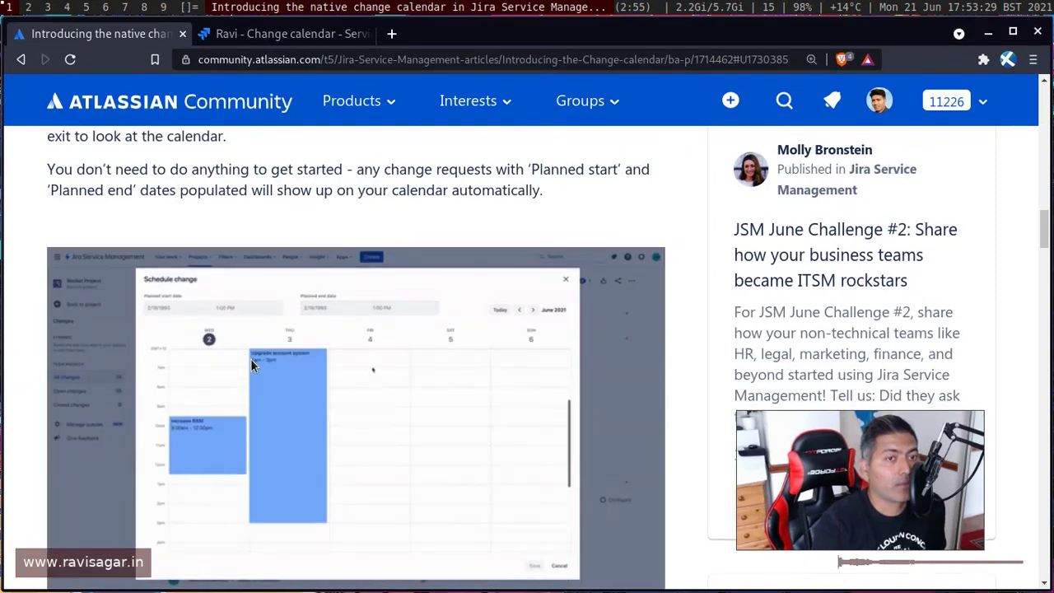
{"action": "scroll", "coordinate": [251, 362], "scroll_direction": "down", "scroll_amount": 7}
{"action": "scroll", "coordinate": [251, 358], "scroll_direction": "up", "scroll_amount": 4}
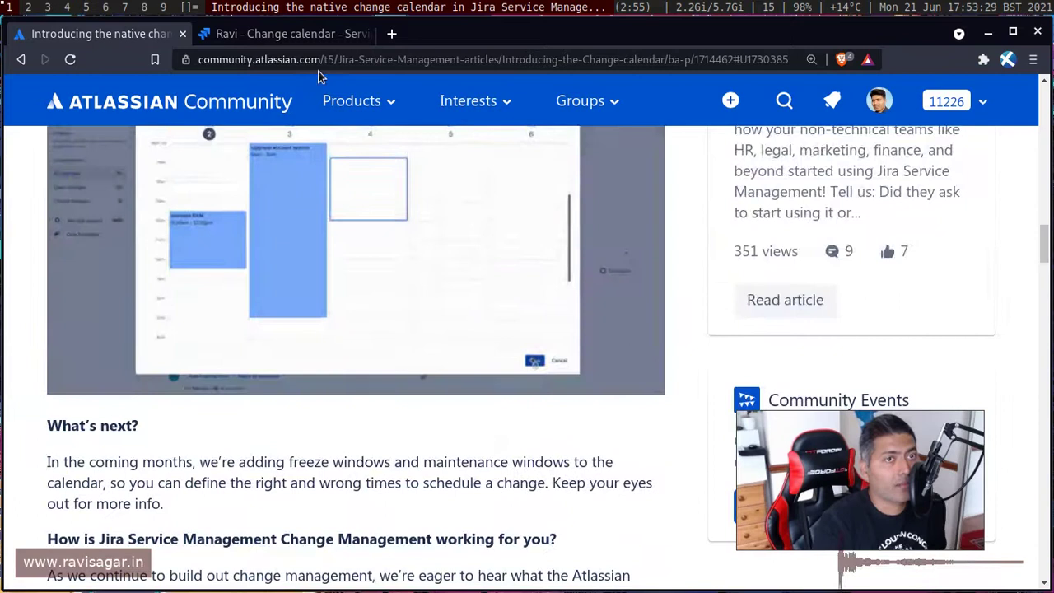
Switch to the project's Change calendar and inspect the Project, Status and Service filters and the Day, Week and Month view options
{"action": "left_click", "coordinate": [301, 34]}
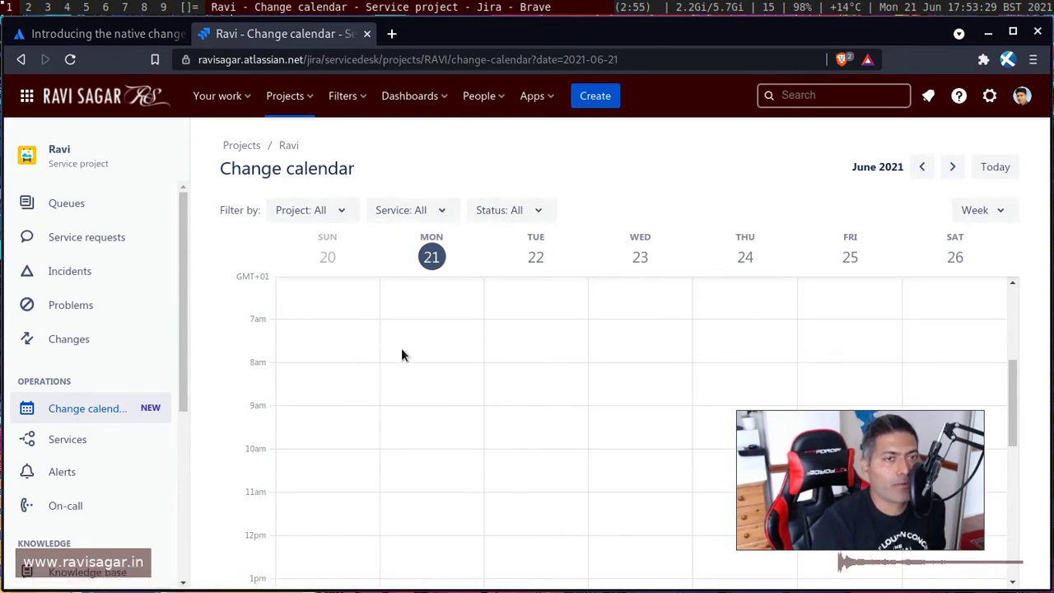
{"action": "left_click", "coordinate": [338, 206]}
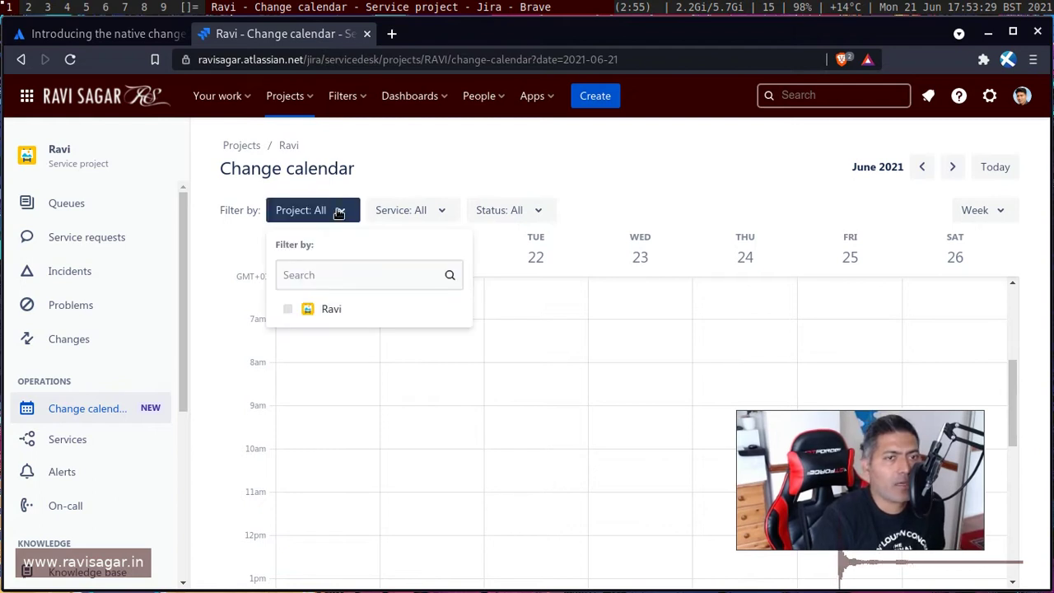
{"action": "left_click", "coordinate": [216, 247]}
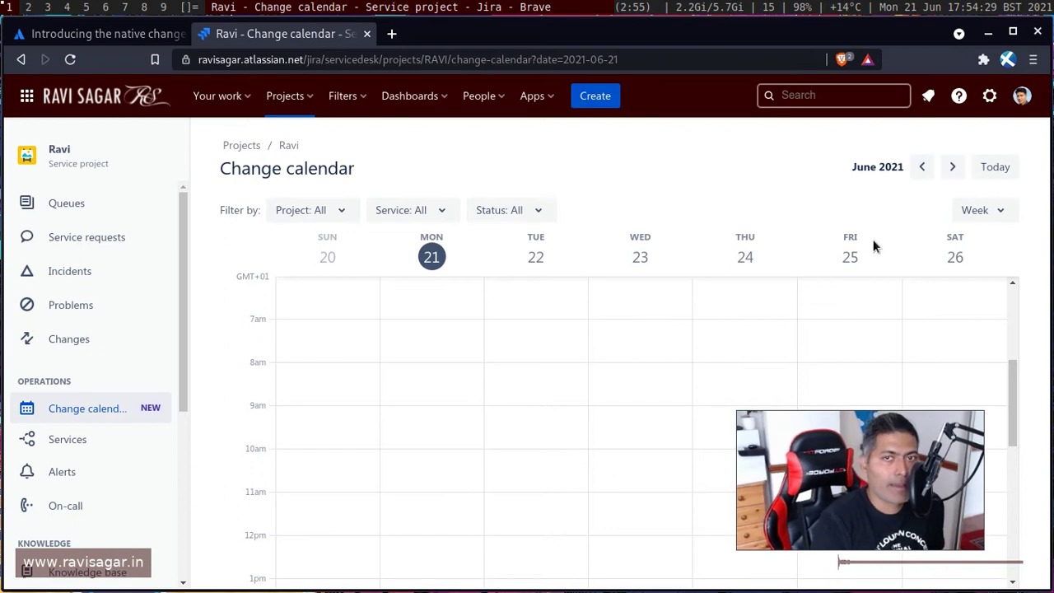
{"action": "left_click", "coordinate": [998, 212]}
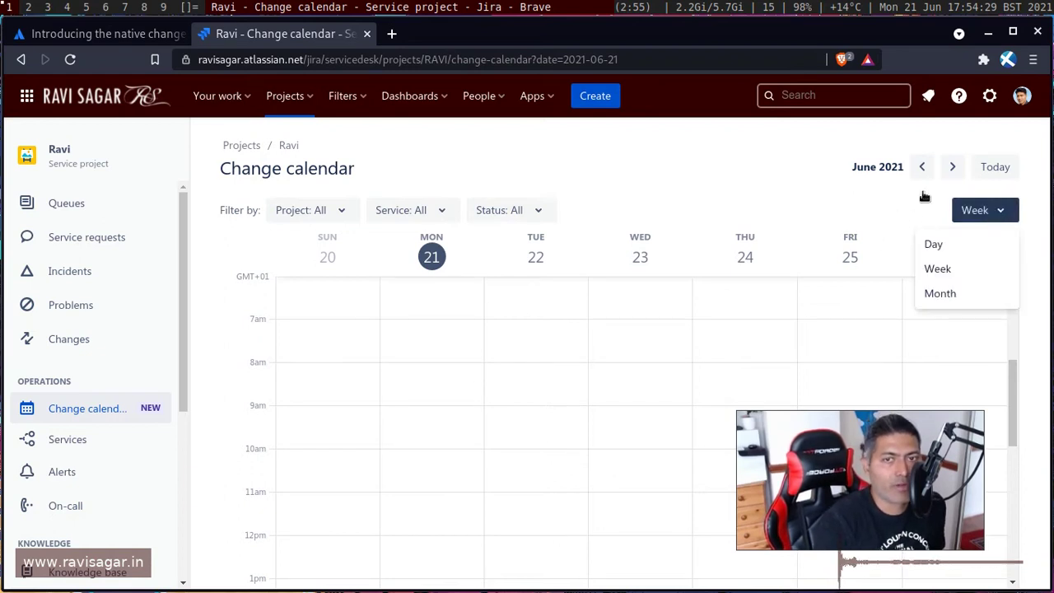
{"action": "left_click", "coordinate": [671, 140]}
{"action": "left_click", "coordinate": [543, 210]}
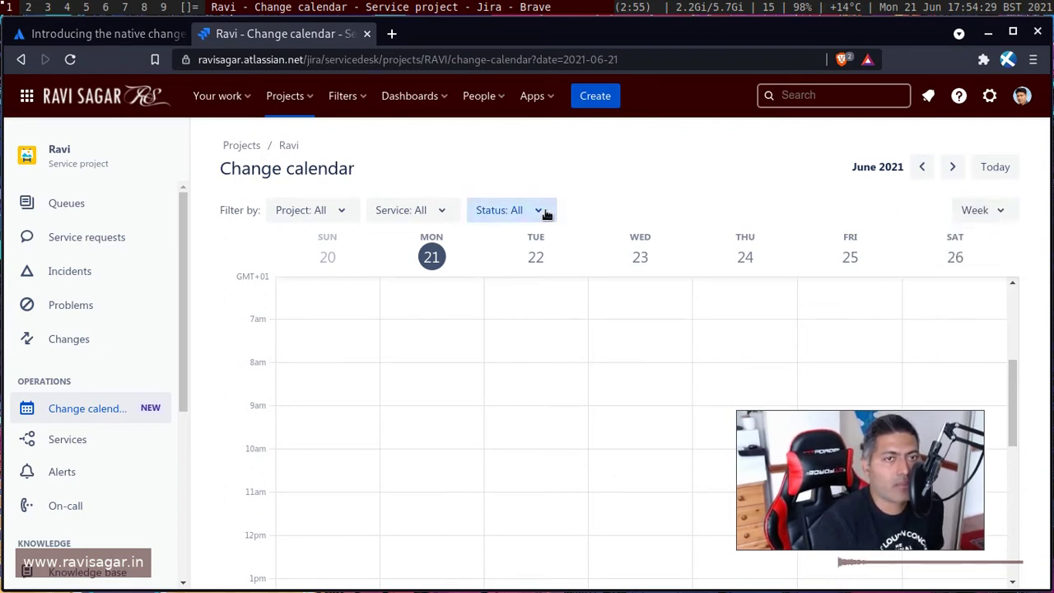
{"action": "left_click", "coordinate": [706, 197]}
{"action": "left_click", "coordinate": [427, 214]}
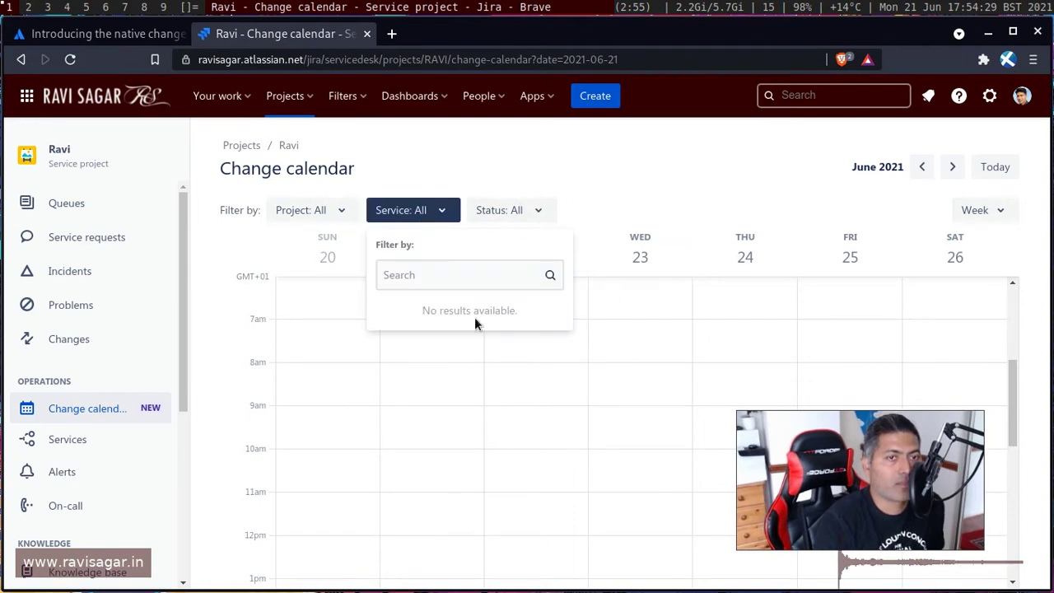
{"action": "left_click", "coordinate": [651, 185]}
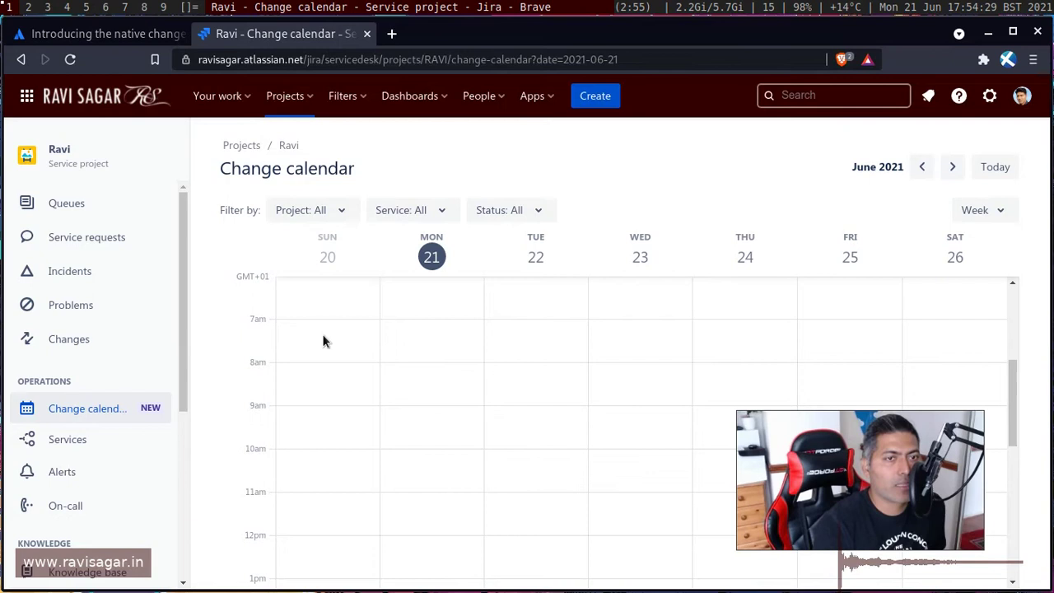
{"action": "mouse_move", "coordinate": [893, 456]}
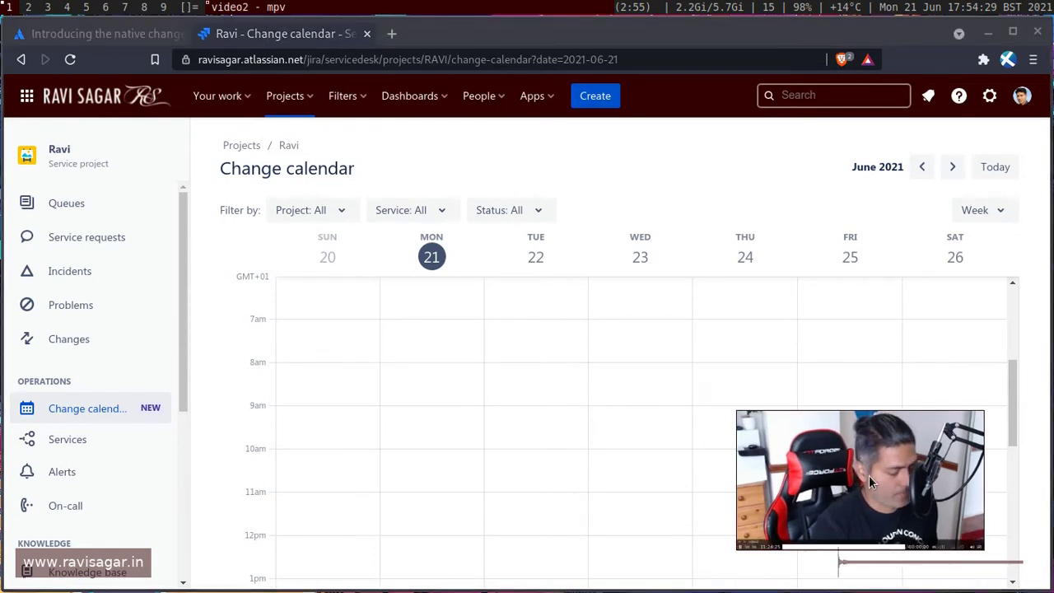
{"action": "left_click_drag", "start_coordinate": [873, 473], "coordinate": [708, 72]}
{"action": "scroll", "coordinate": [914, 376], "scroll_direction": "up", "scroll_amount": 2}
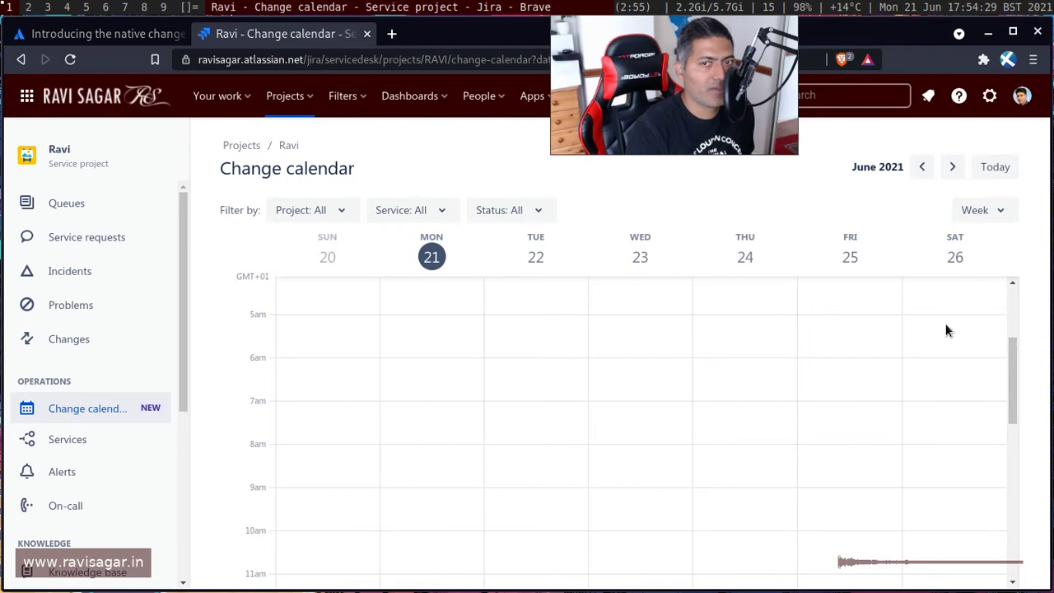
{"action": "left_click_drag", "start_coordinate": [942, 344], "coordinate": [945, 421]}
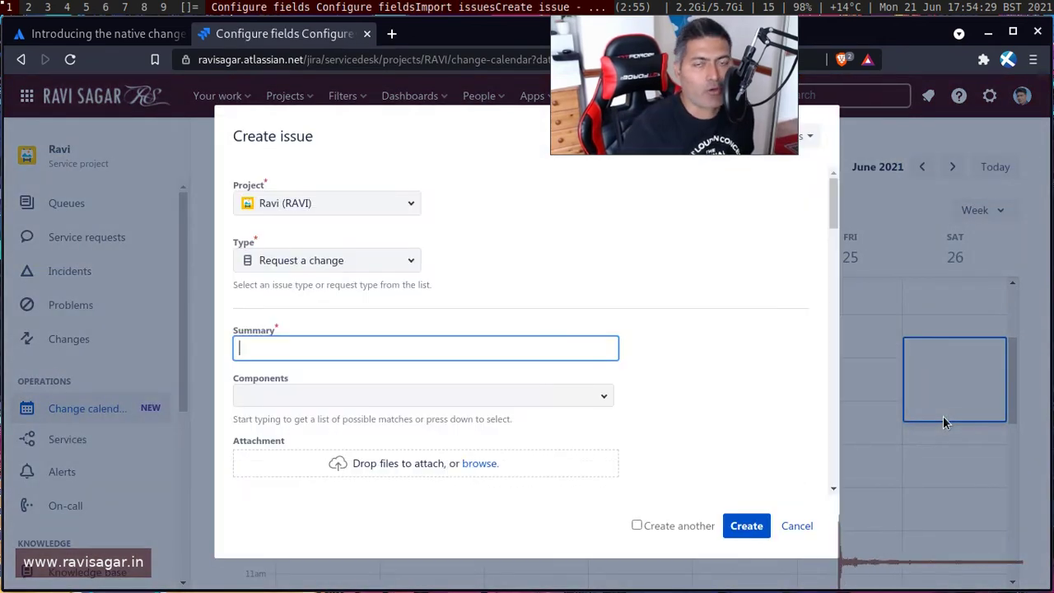
{"action": "key", "text": "Escape"}
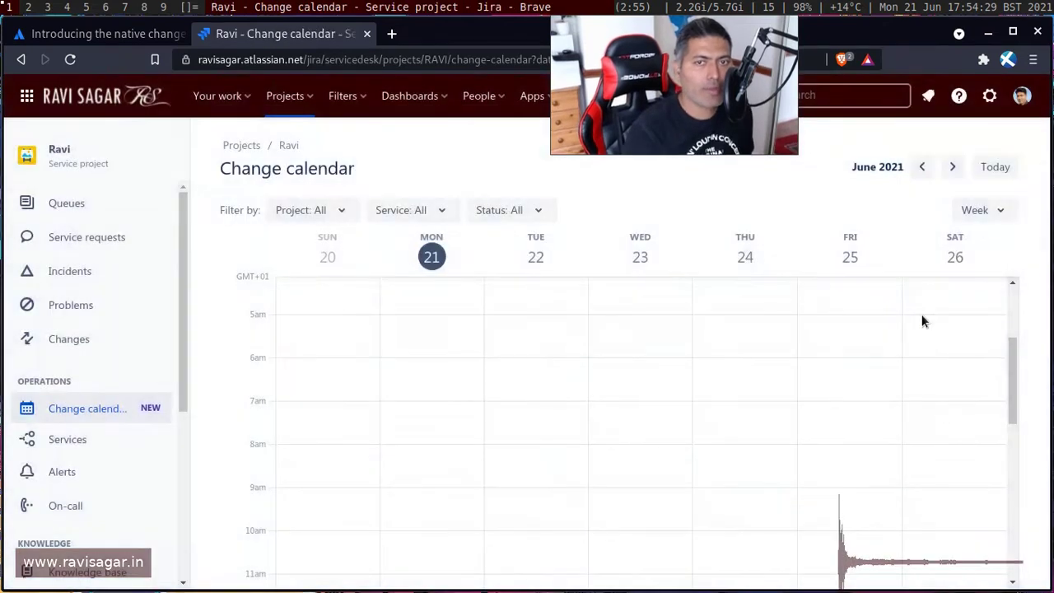
Start a change request in the calendar for Saturday 26 June, 5:15 to 8:00 AM, with the summary "Update my portal"
{"action": "left_click_drag", "start_coordinate": [849, 341], "coordinate": [921, 441]}
{"action": "left_click", "coordinate": [936, 344]}
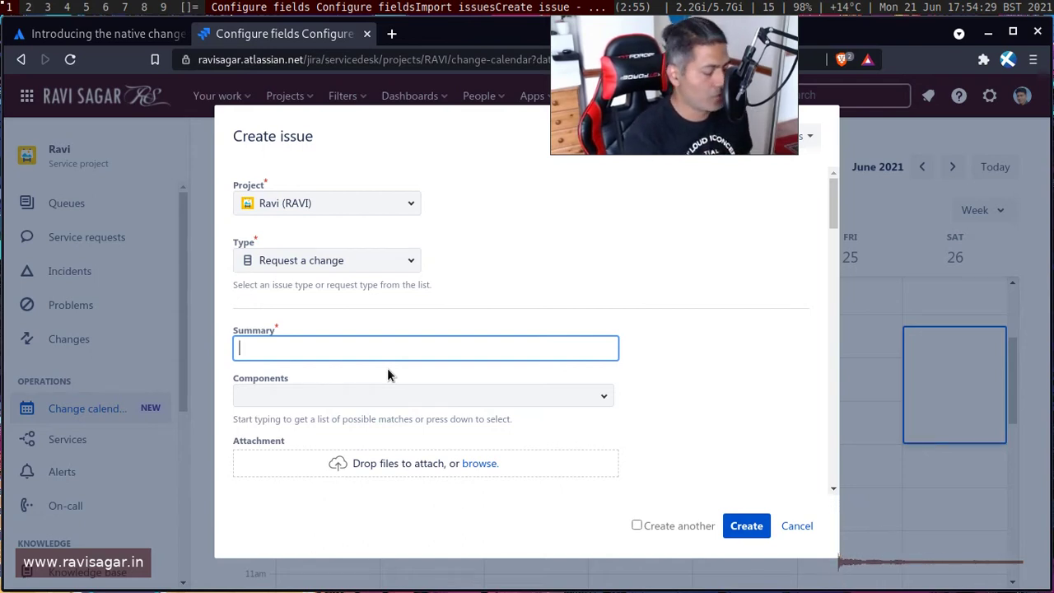
{"action": "type", "text": "Up"}
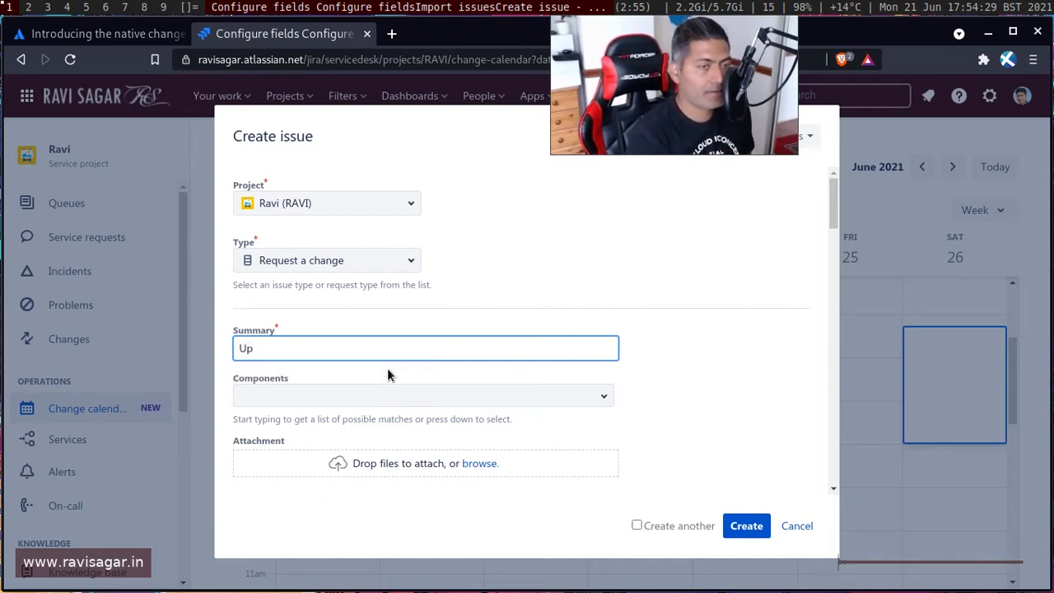
{"action": "type", "text": "dat"}
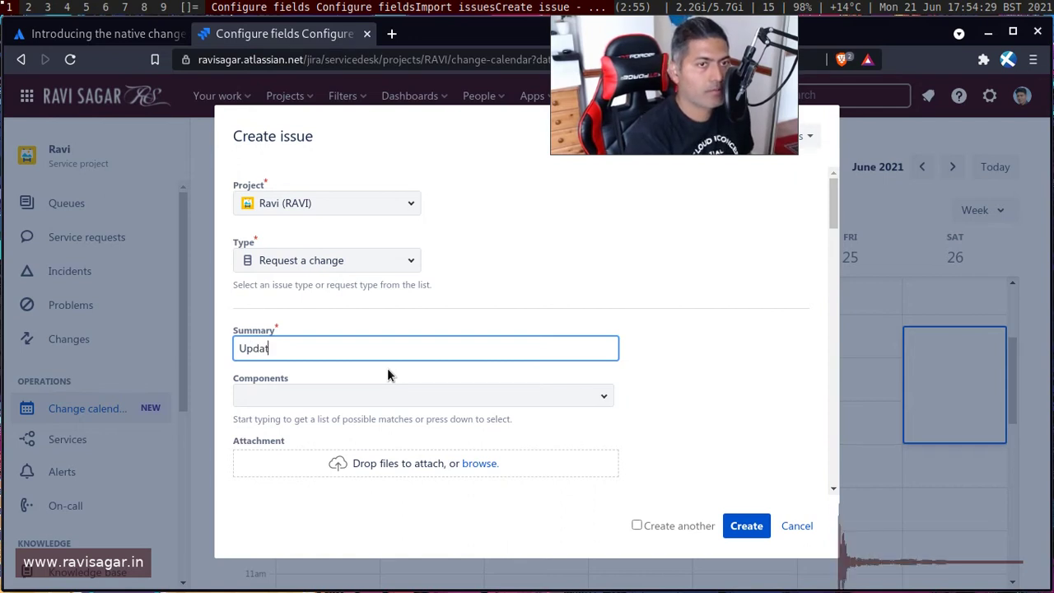
{"action": "type", "text": "e my pora"}
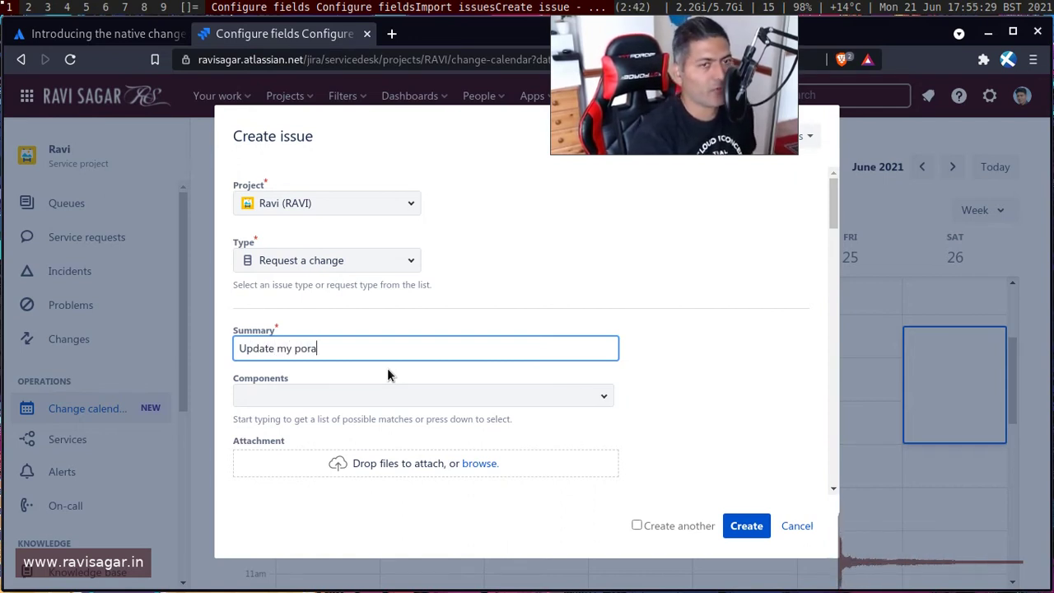
{"action": "key", "text": "BackSpace"}
{"action": "type", "text": "tal"}
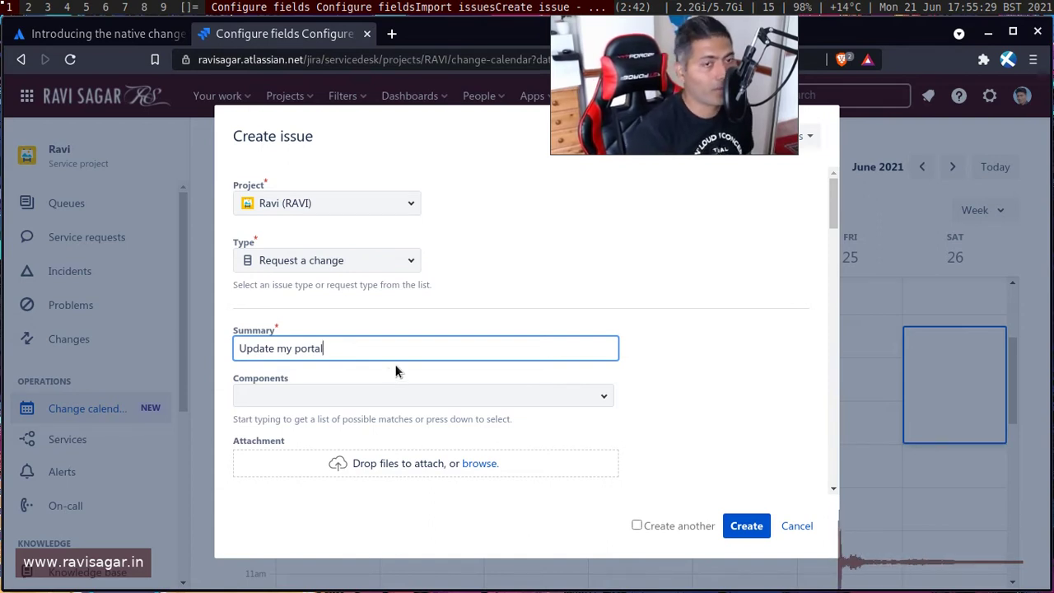
Review the available request types and the form's remaining fields down to the planned dates, keep Request a change, and create the request
{"action": "left_click", "coordinate": [408, 258]}
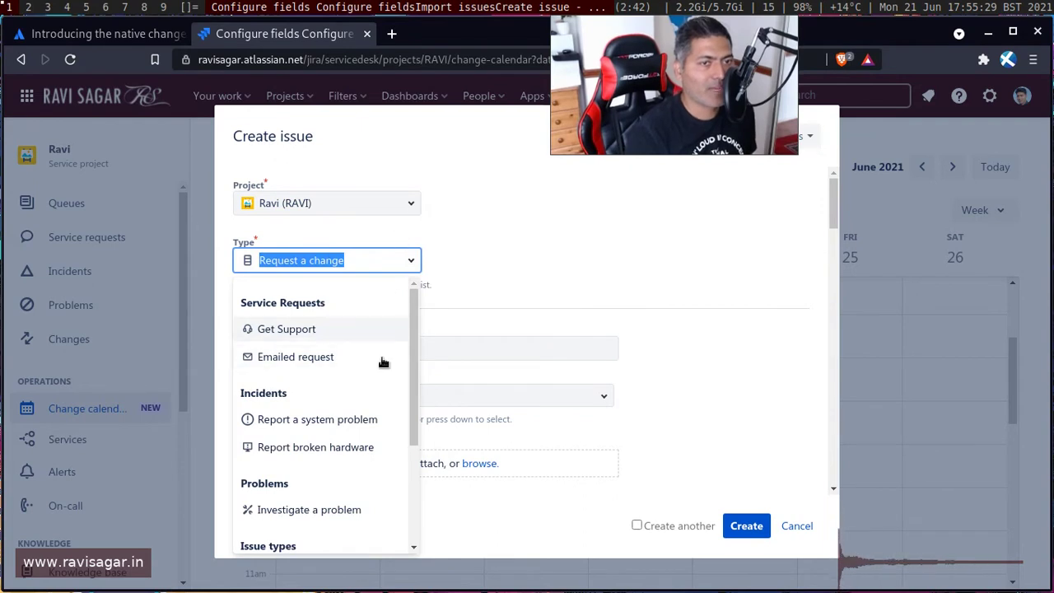
{"action": "left_click", "coordinate": [580, 254]}
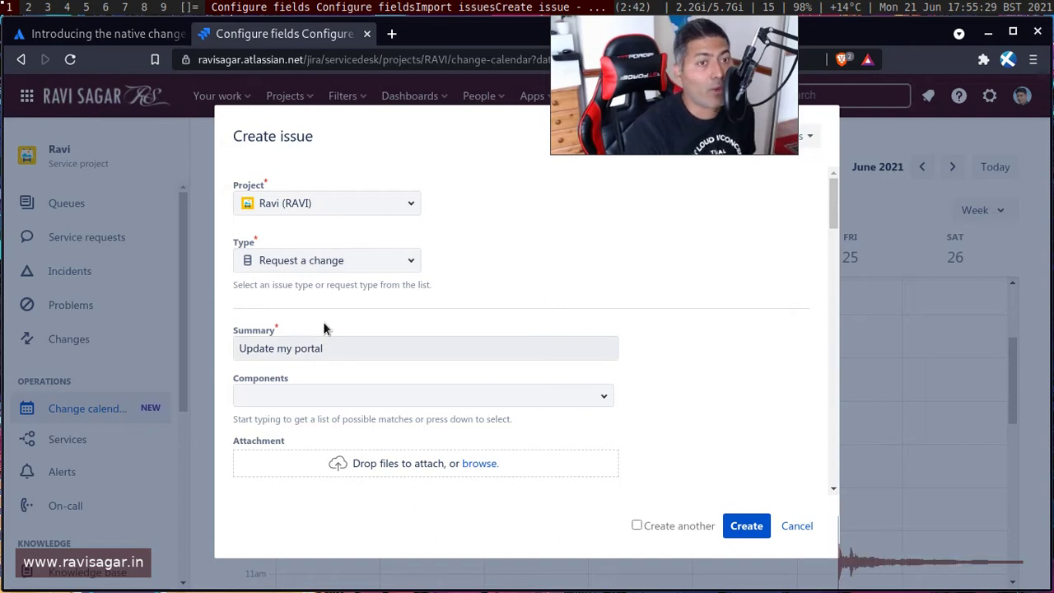
{"action": "scroll", "coordinate": [322, 328], "scroll_direction": "down", "scroll_amount": 8}
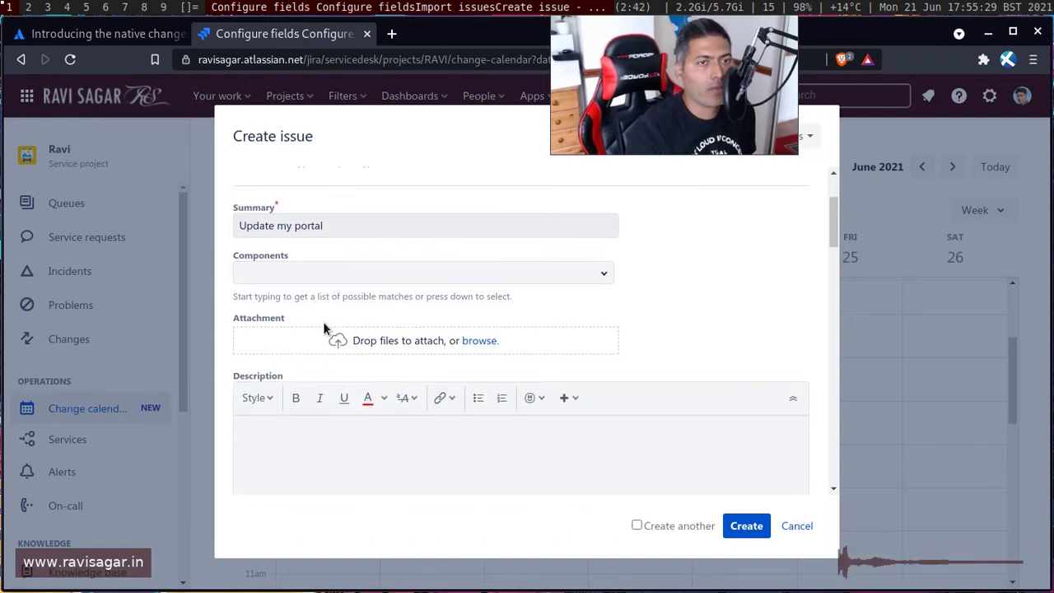
{"action": "scroll", "coordinate": [323, 328], "scroll_direction": "down", "scroll_amount": 10}
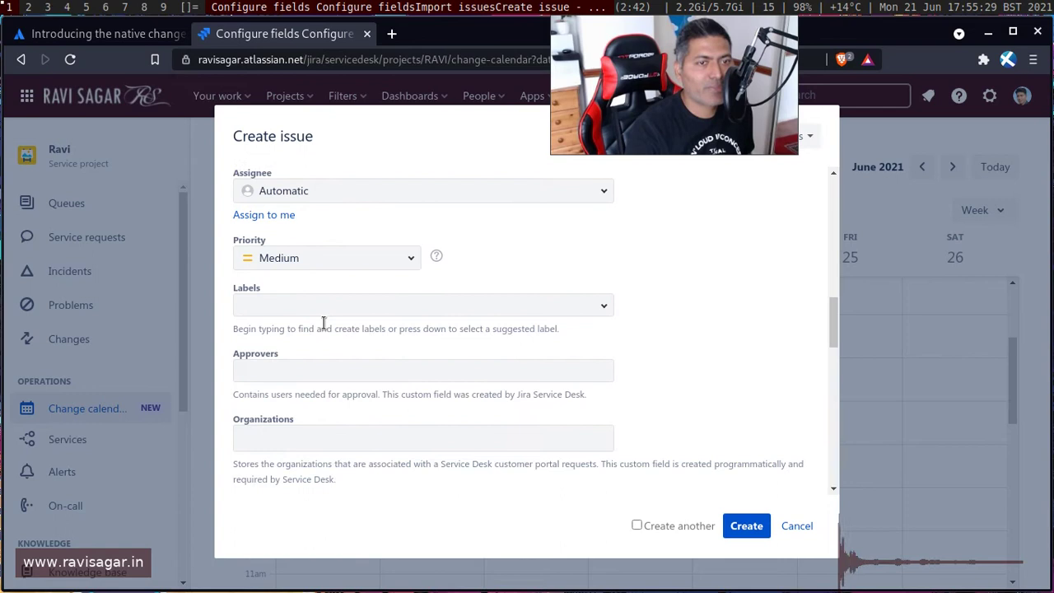
{"action": "scroll", "coordinate": [323, 325], "scroll_direction": "down", "scroll_amount": 10}
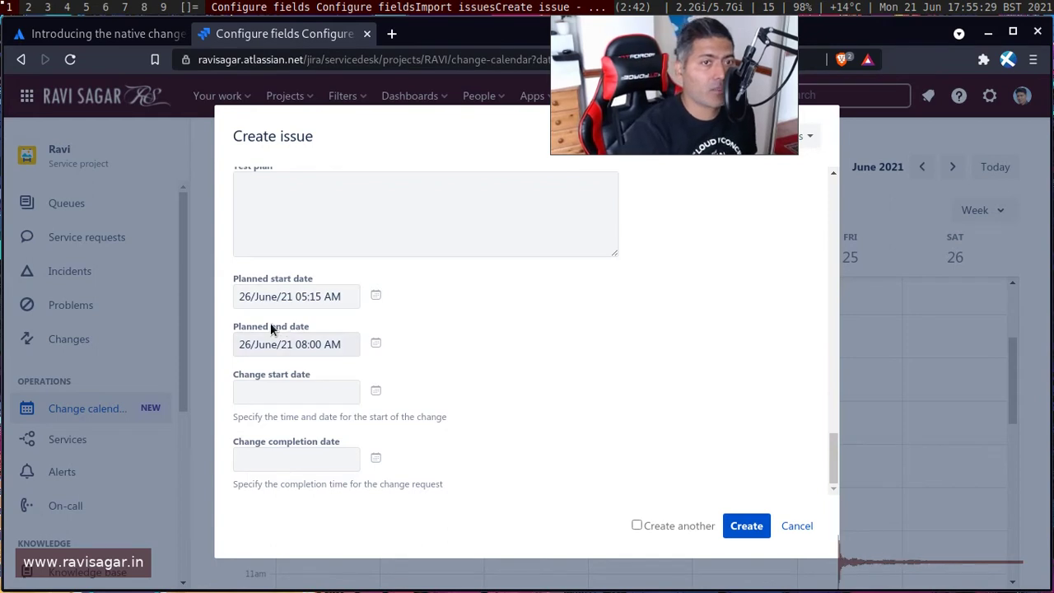
{"action": "left_click", "coordinate": [733, 531]}
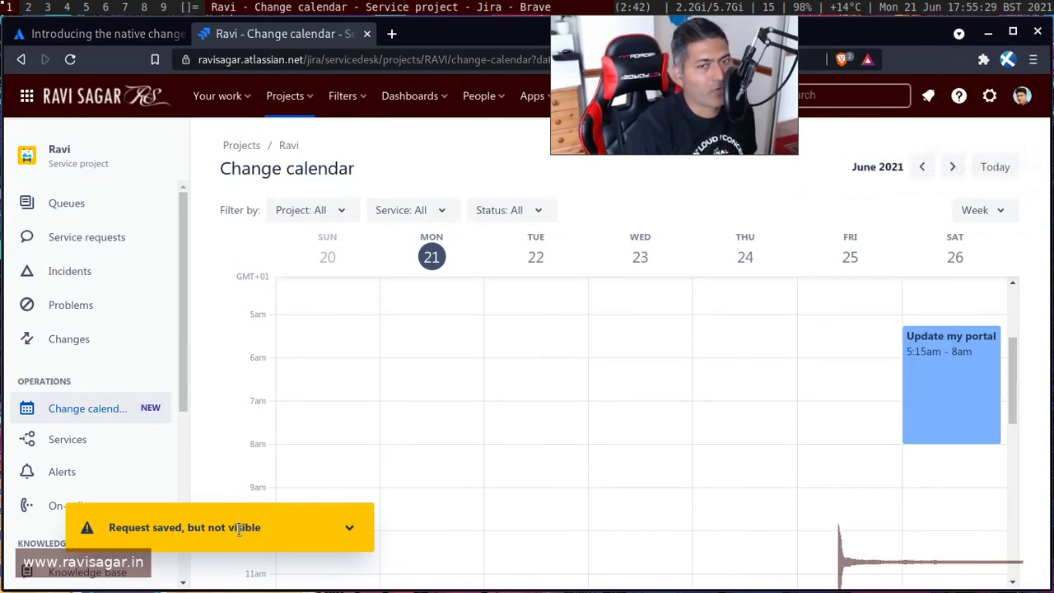
Review the details of the "Update my portal" change, and extend its end time to 11 AM on Saturday 26 June
{"action": "left_click", "coordinate": [929, 389]}
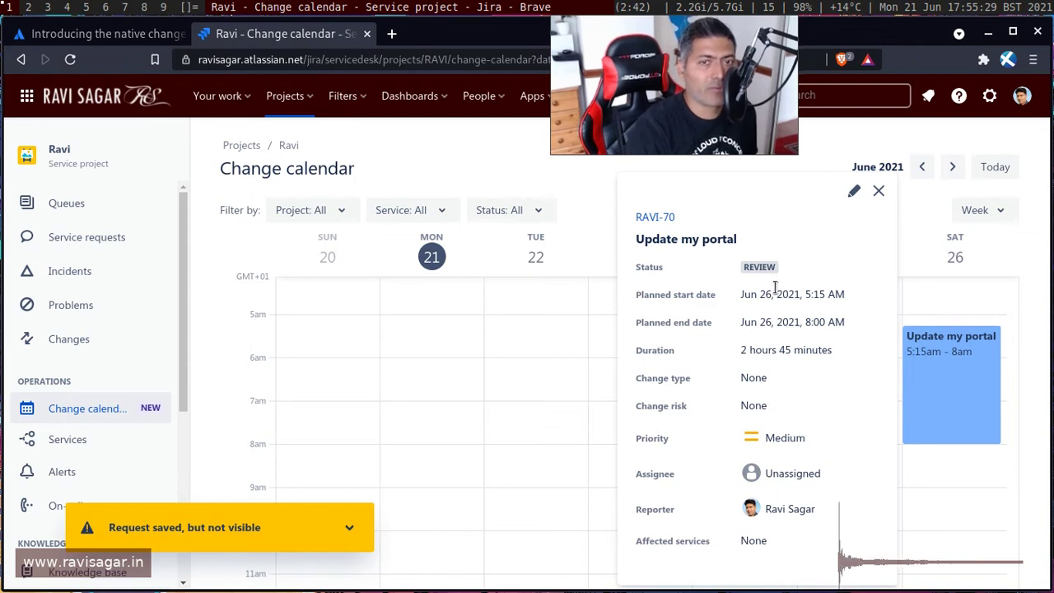
{"action": "left_click", "coordinate": [893, 131]}
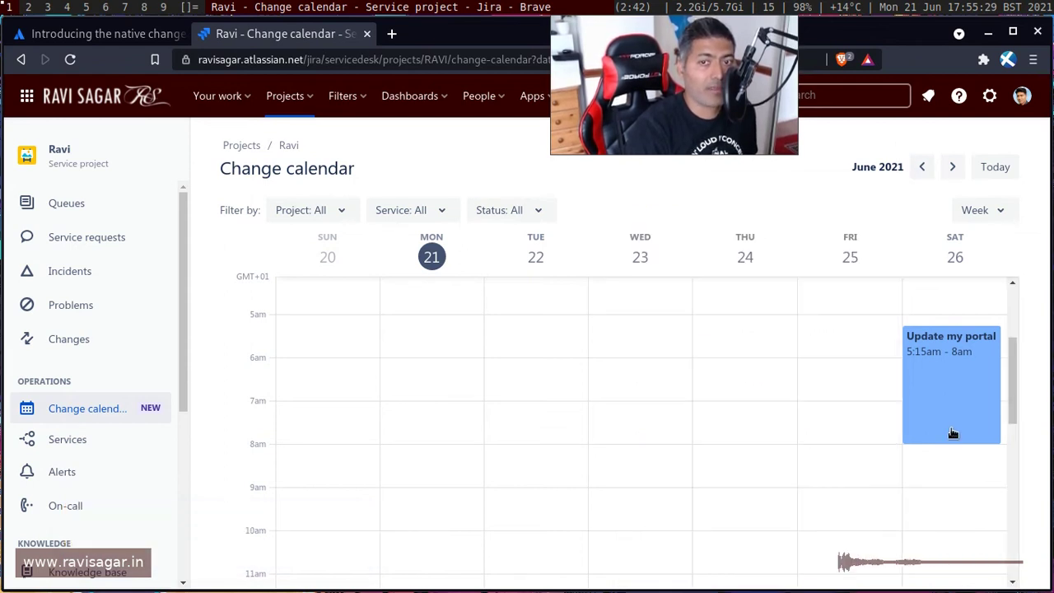
{"action": "left_click_drag", "start_coordinate": [943, 442], "coordinate": [936, 523]}
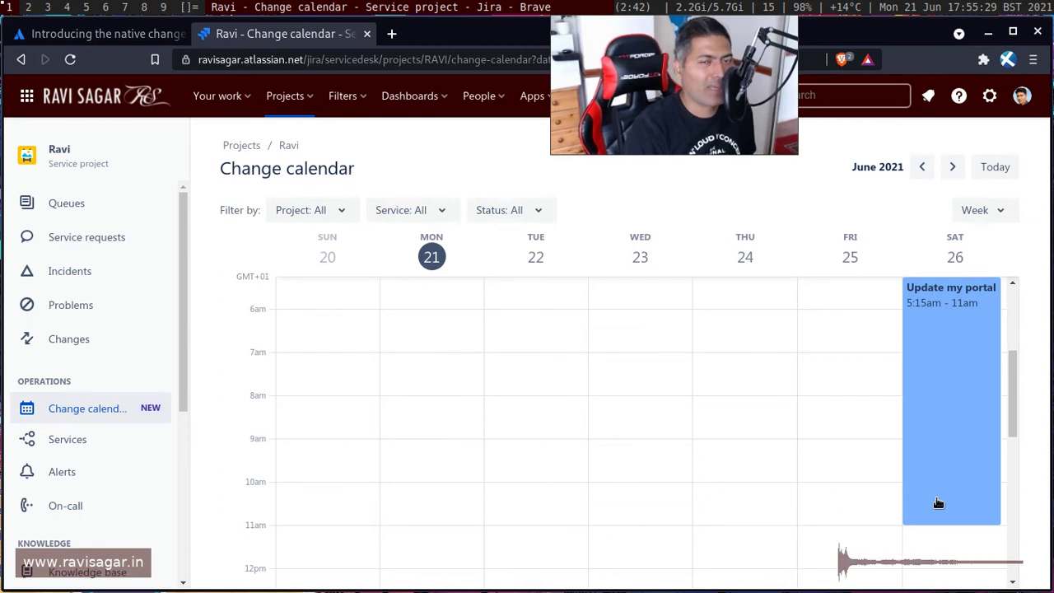
{"action": "left_click", "coordinate": [949, 413]}
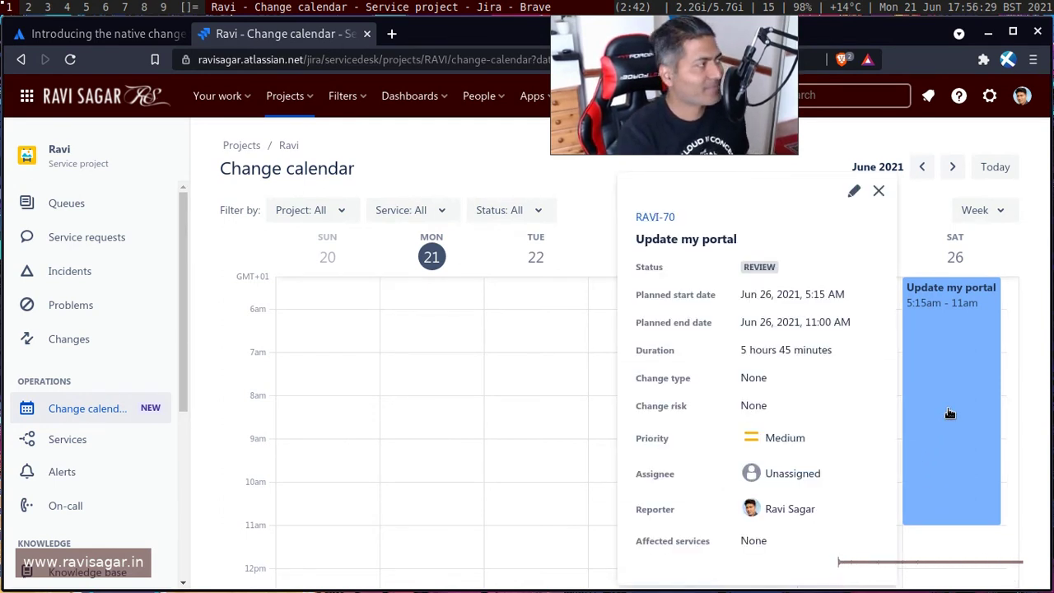
Move the "Update my portal" change to Friday 25 June, extend its end to Saturday 26 June, 8:45 AM, and check its details
{"action": "left_click_drag", "start_coordinate": [949, 413], "coordinate": [866, 399]}
{"action": "left_click", "coordinate": [846, 418]}
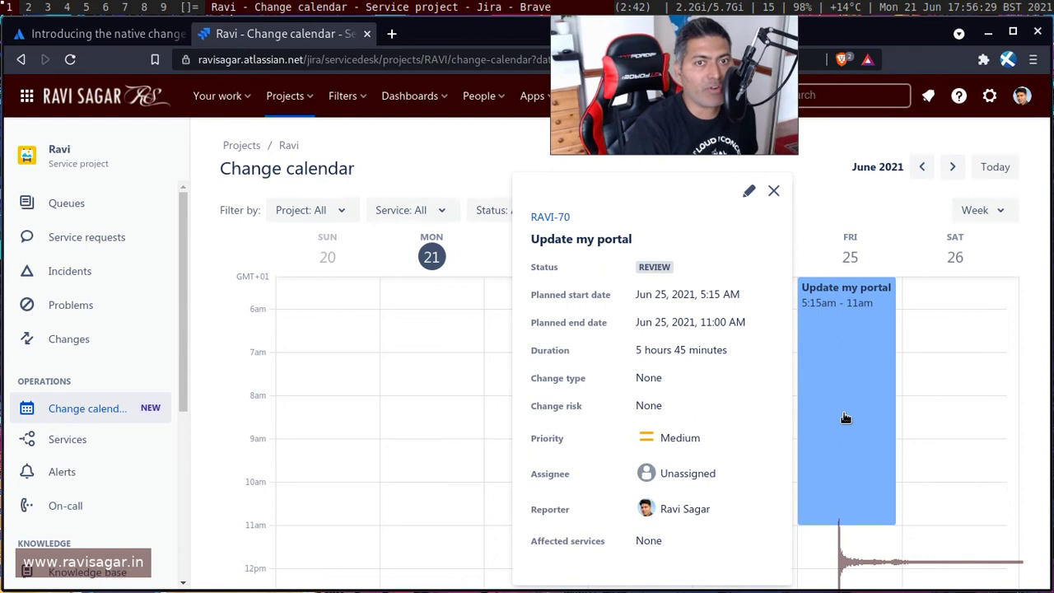
{"action": "left_click_drag", "start_coordinate": [861, 521], "coordinate": [960, 437]}
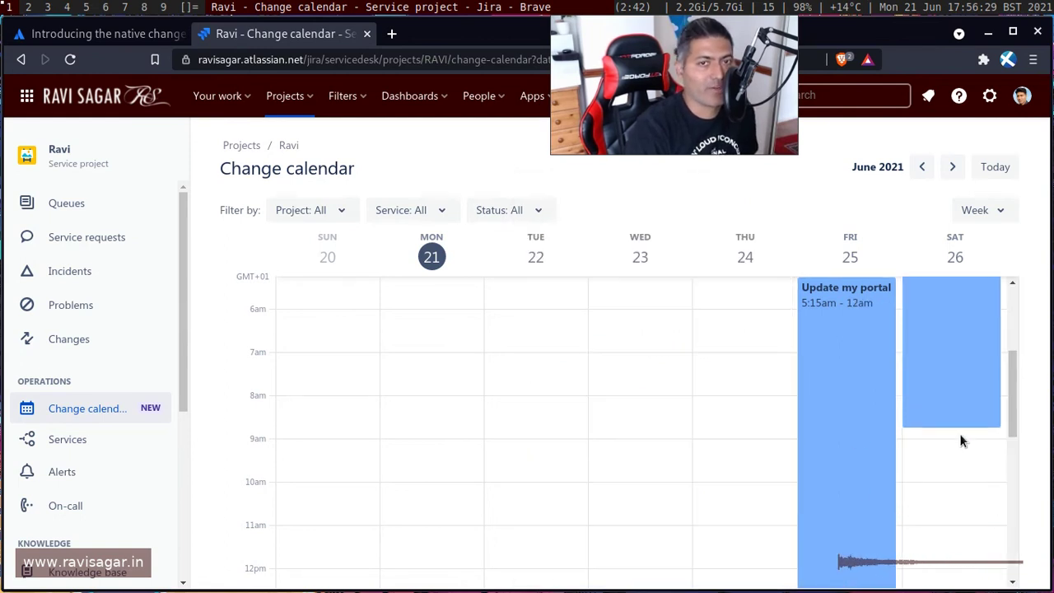
{"action": "left_click", "coordinate": [840, 361]}
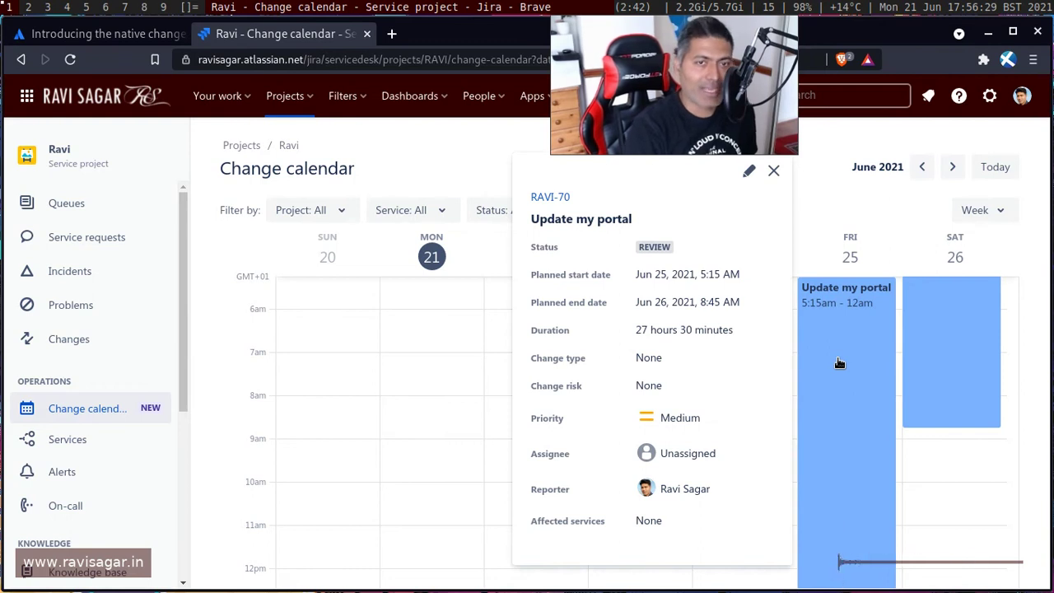
{"action": "left_click", "coordinate": [836, 383]}
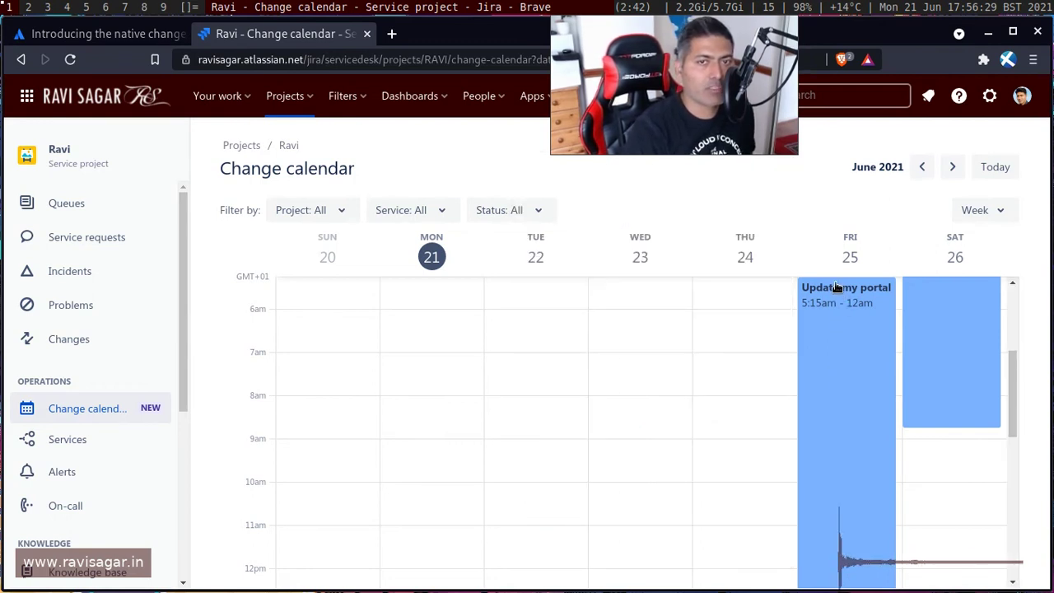
{"action": "left_click", "coordinate": [837, 288]}
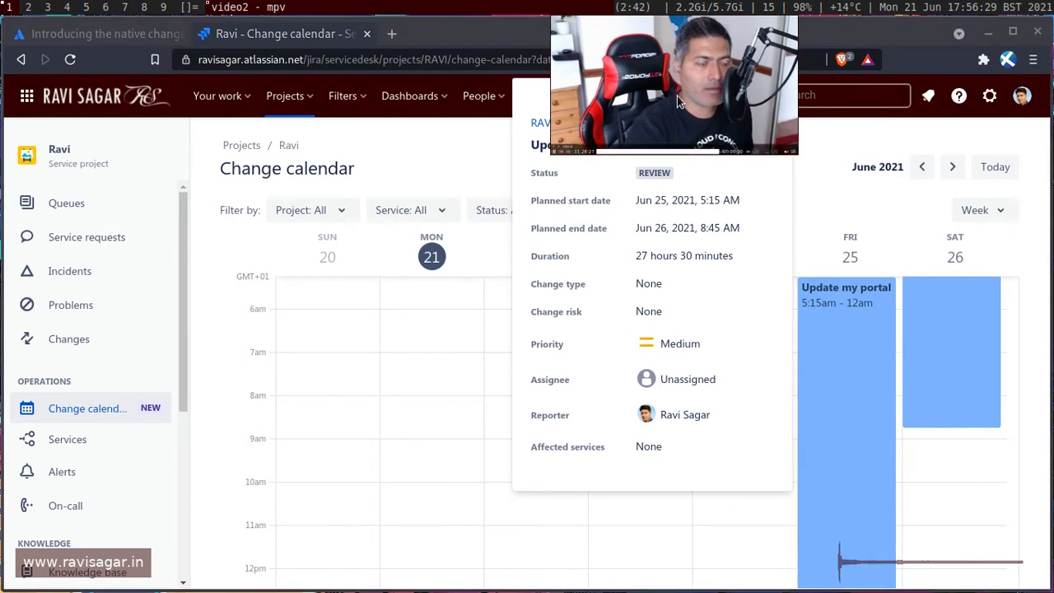
Open the full issue page of the "Update my portal" change and dismiss the hint about scheduling change requests
{"action": "left_click_drag", "start_coordinate": [676, 96], "coordinate": [347, 116]}
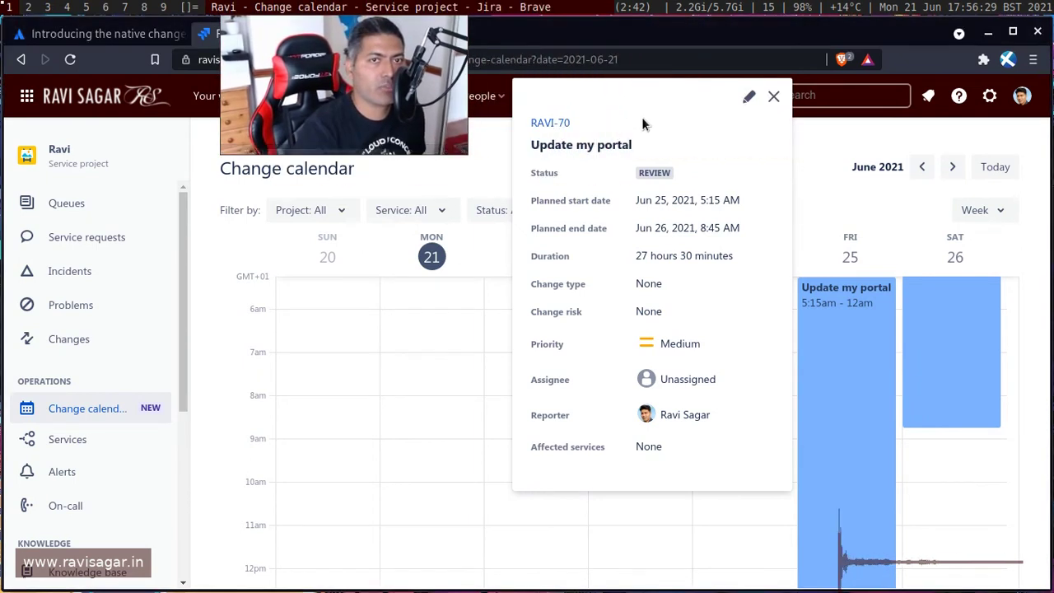
{"action": "left_click", "coordinate": [543, 121]}
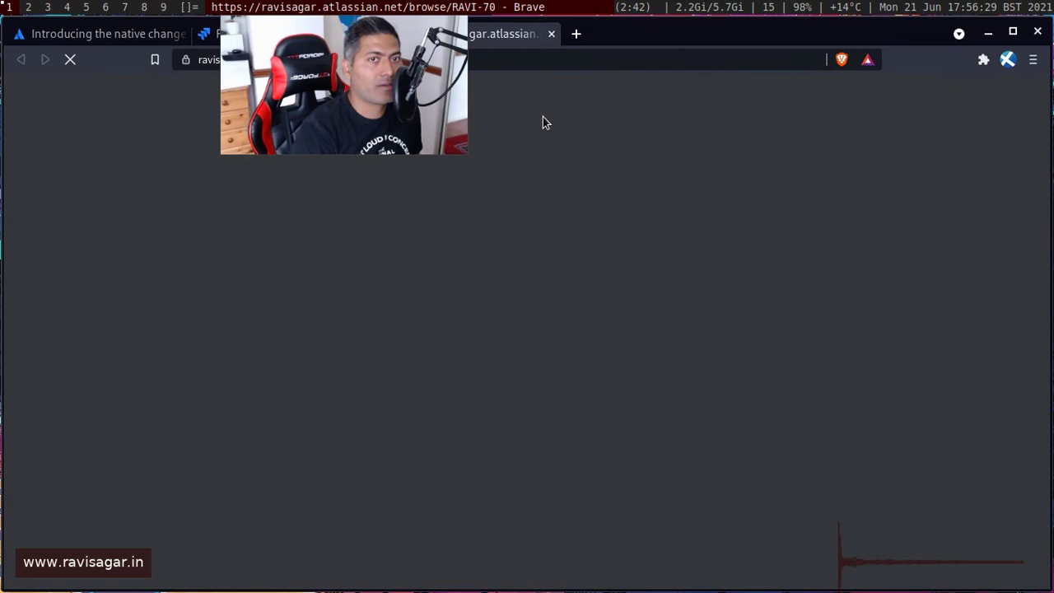
{"action": "left_click_drag", "start_coordinate": [350, 77], "coordinate": [935, 516]}
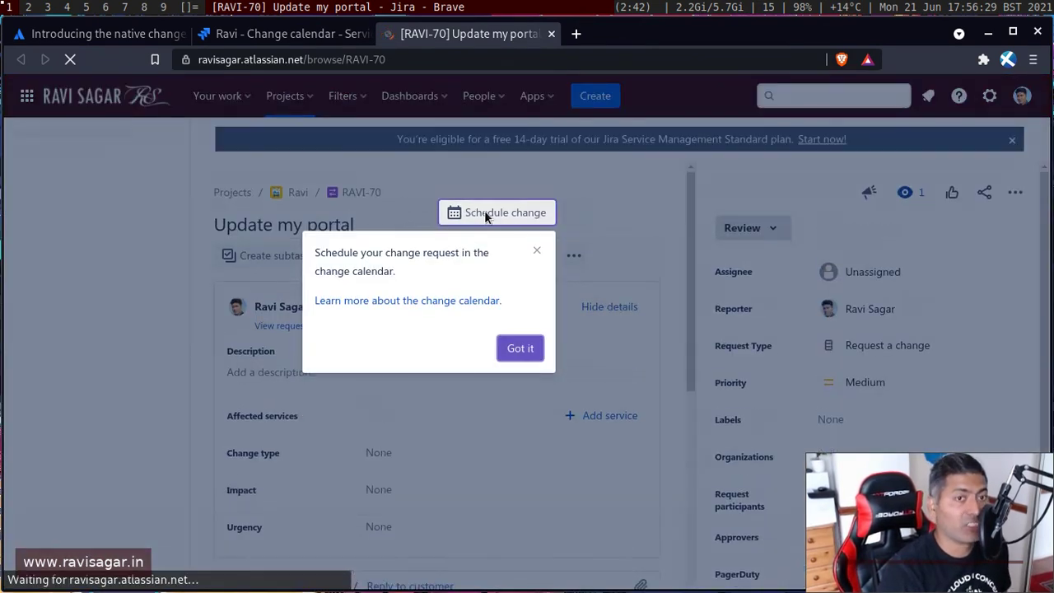
{"action": "left_click", "coordinate": [518, 349]}
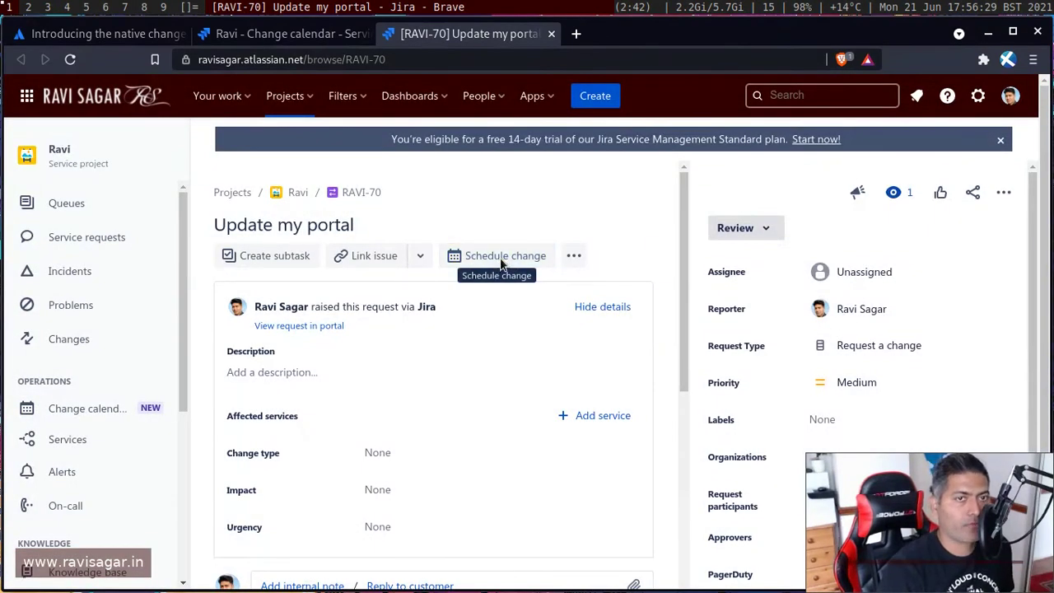
Open the Schedule change dialog for the issue and examine the planned block on Friday 25 June across its full day
{"action": "left_click", "coordinate": [501, 257]}
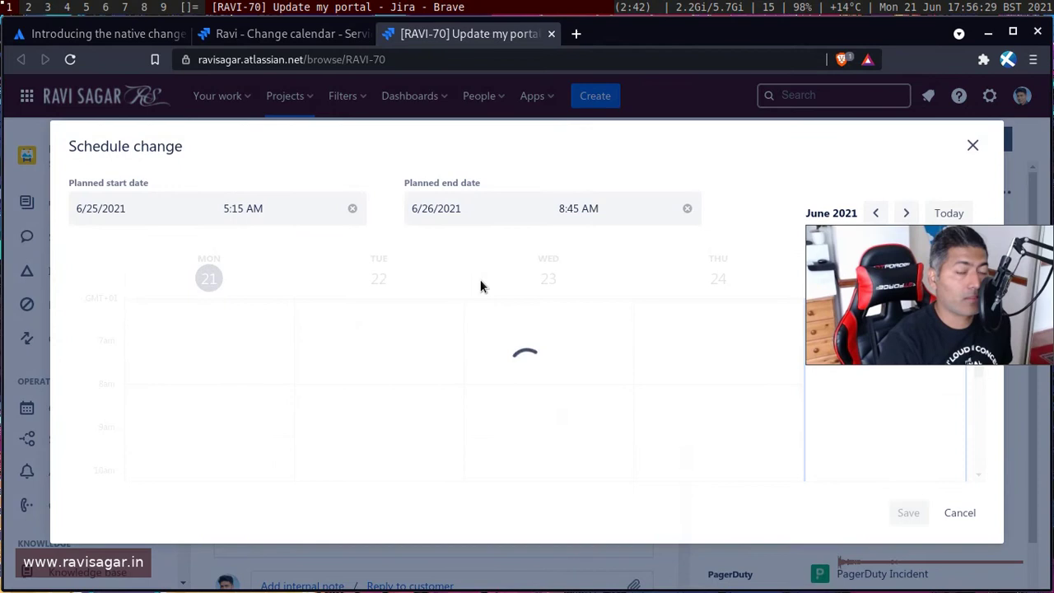
{"action": "left_click_drag", "start_coordinate": [900, 285], "coordinate": [134, 568]}
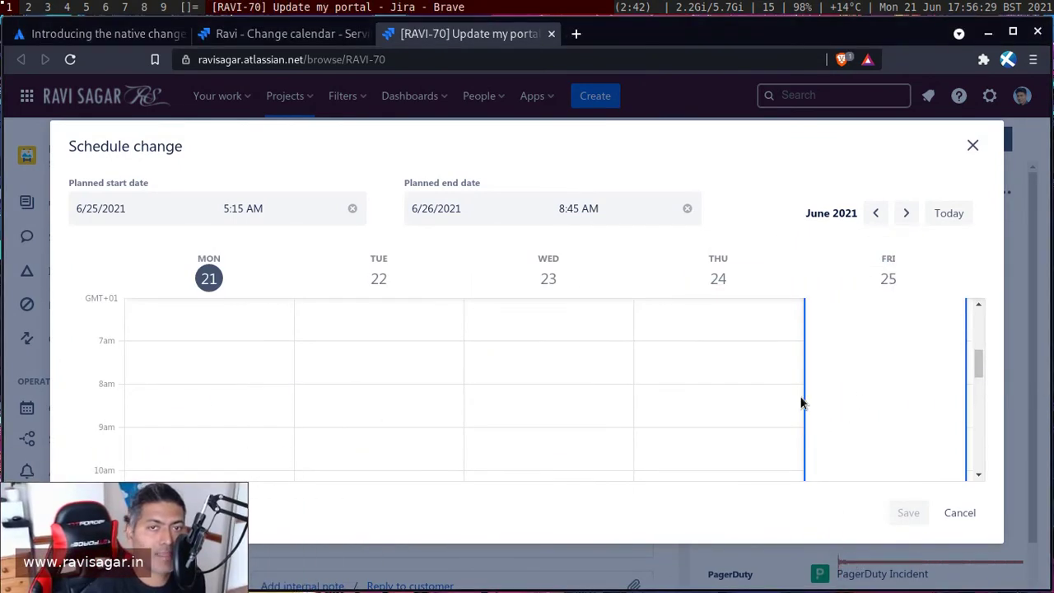
{"action": "key", "text": "ctrl+minus"}
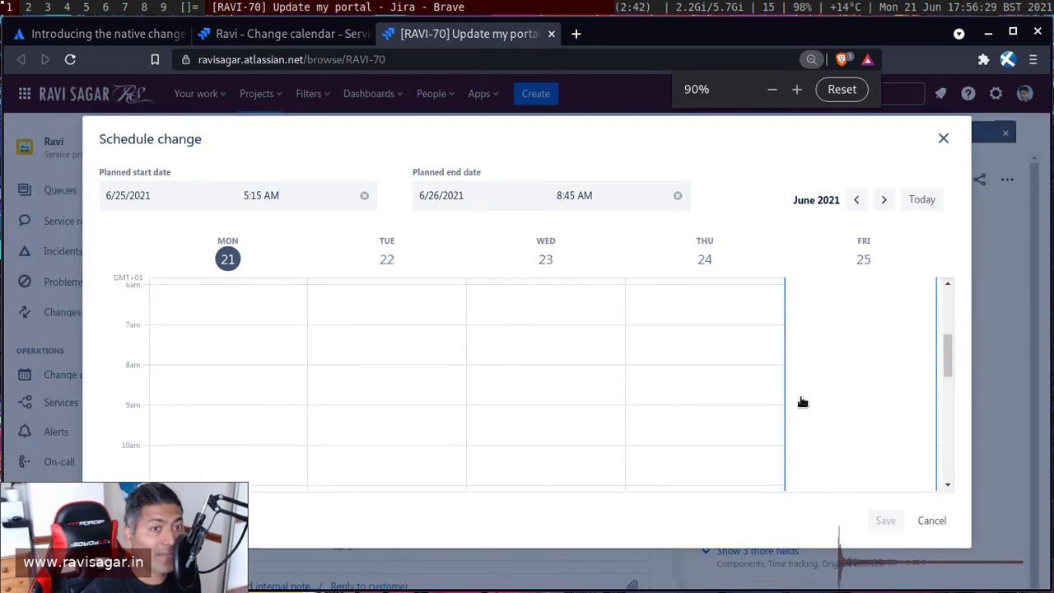
{"action": "scroll", "coordinate": [803, 402], "scroll_direction": "down", "scroll_amount": 4}
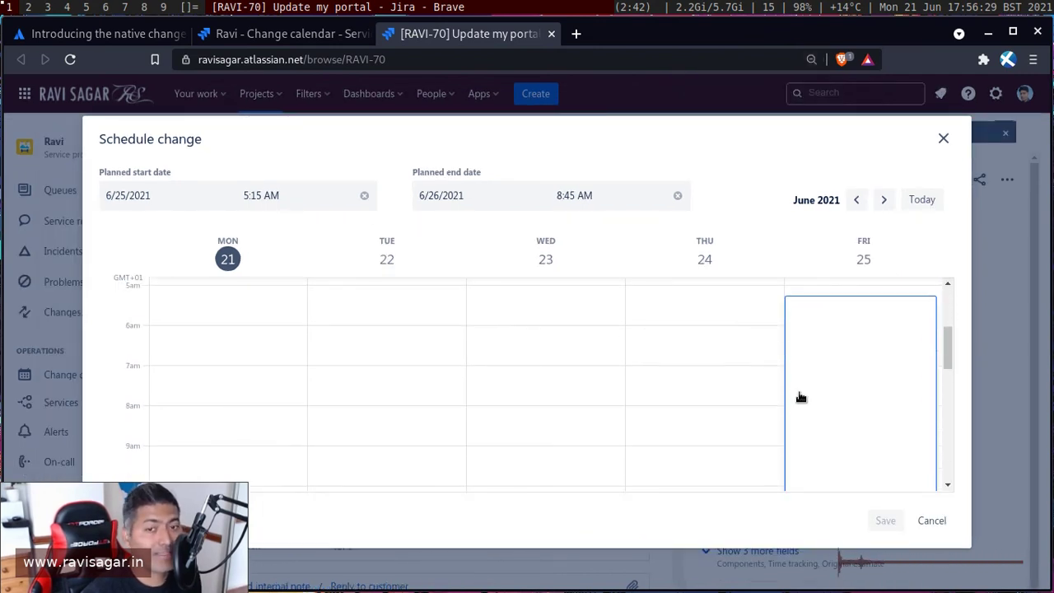
{"action": "scroll", "coordinate": [800, 397], "scroll_direction": "down", "scroll_amount": 6}
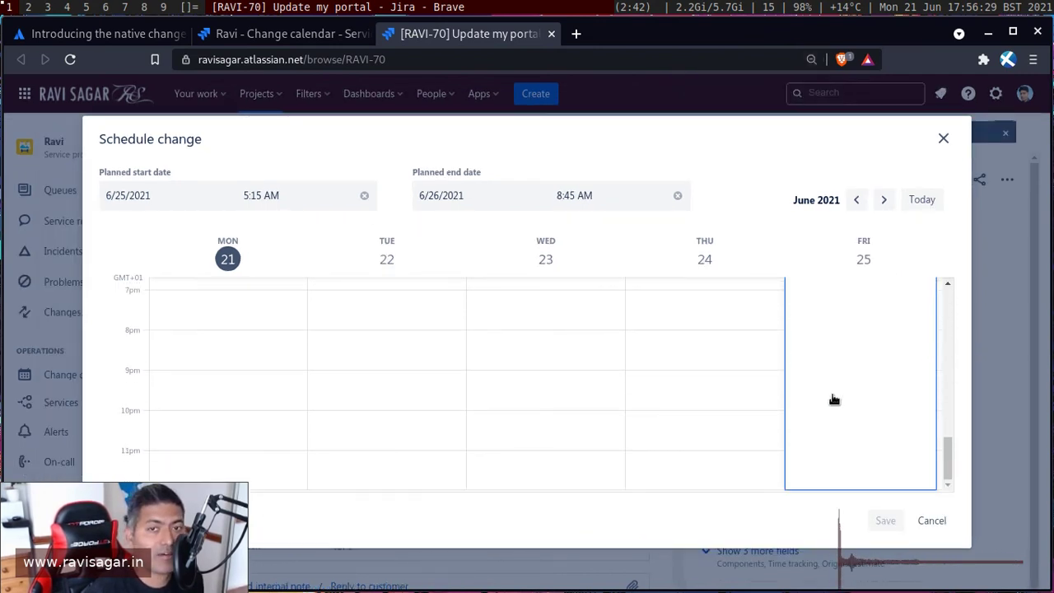
{"action": "scroll", "coordinate": [832, 399], "scroll_direction": "up", "scroll_amount": 10}
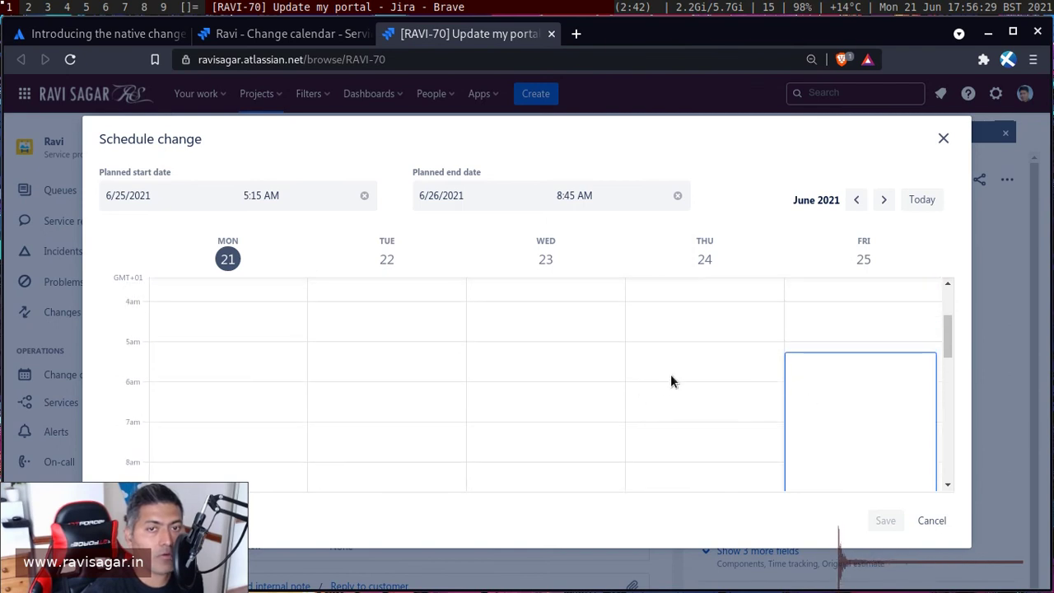
Try alternative time slots for the change on Thursday 24 and Friday 25 June, ending with Thursday from 5:15 to 7:45 AM
{"action": "left_click_drag", "start_coordinate": [671, 375], "coordinate": [676, 444]}
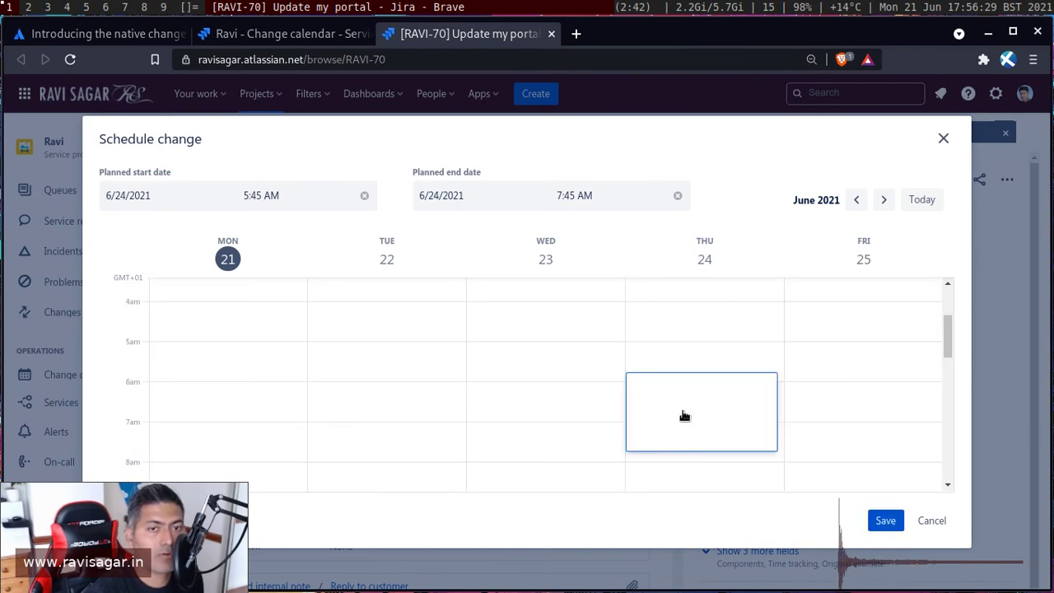
{"action": "left_click_drag", "start_coordinate": [832, 376], "coordinate": [832, 447]}
{"action": "left_click_drag", "start_coordinate": [685, 348], "coordinate": [713, 475]}
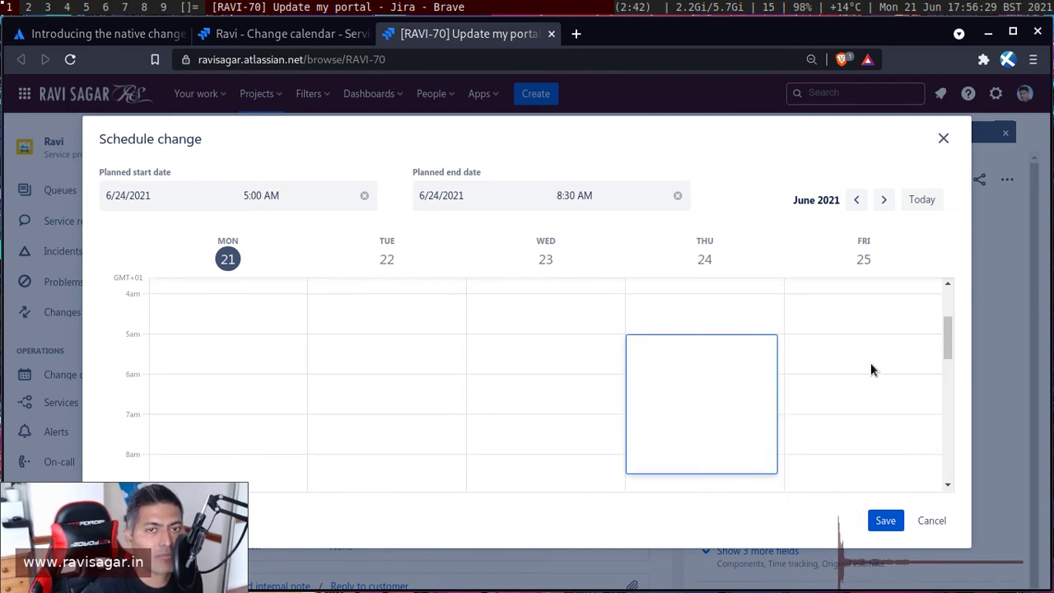
{"action": "left_click_drag", "start_coordinate": [865, 339], "coordinate": [848, 454]}
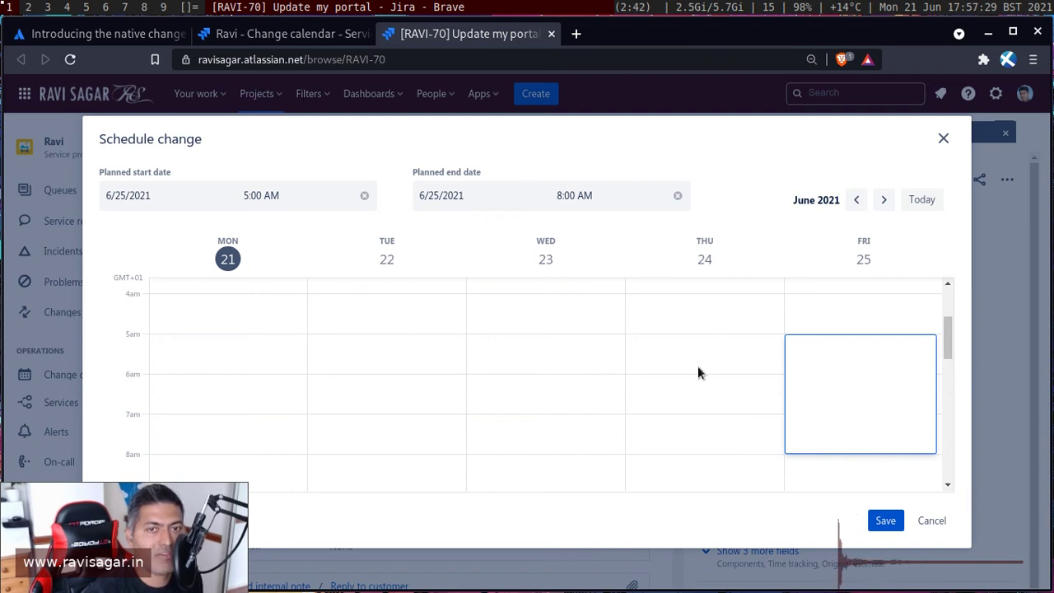
{"action": "left_click_drag", "start_coordinate": [695, 346], "coordinate": [691, 433]}
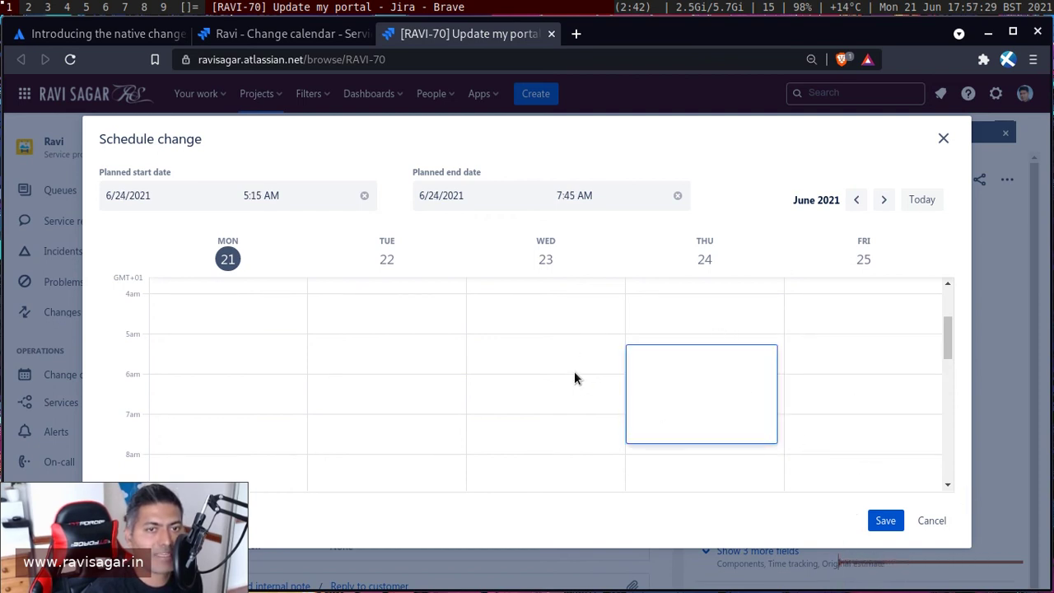
Mark a slot on Wednesday 23 June, 5:00 to 8:00 AM, move it to Thursday 24 June, 4:00 to 7:00 AM, and save
{"action": "left_click_drag", "start_coordinate": [575, 337], "coordinate": [578, 456]}
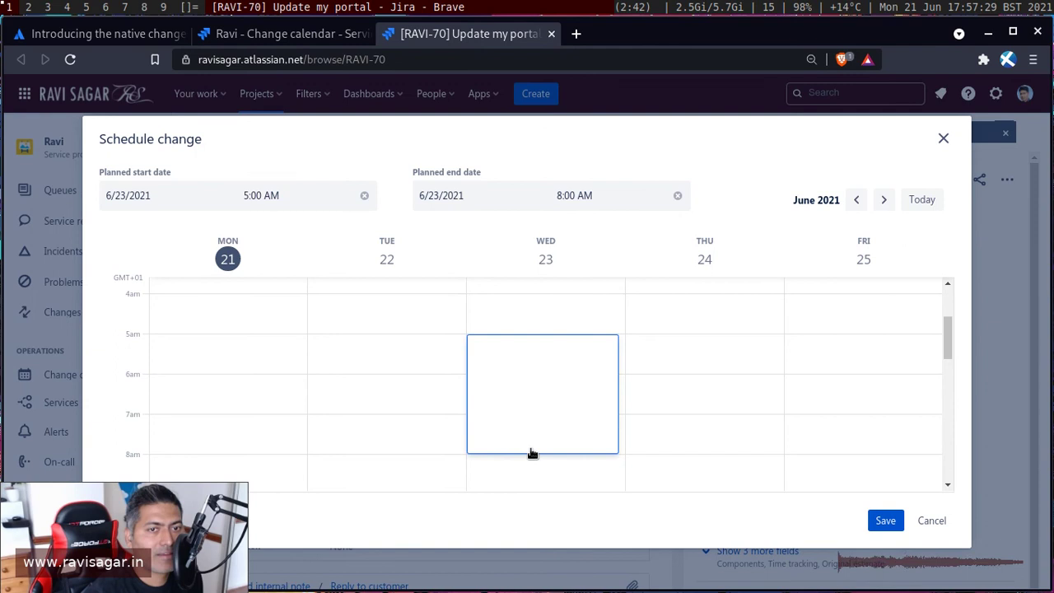
{"action": "left_click_drag", "start_coordinate": [532, 452], "coordinate": [697, 381]}
{"action": "left_click", "coordinate": [880, 520]}
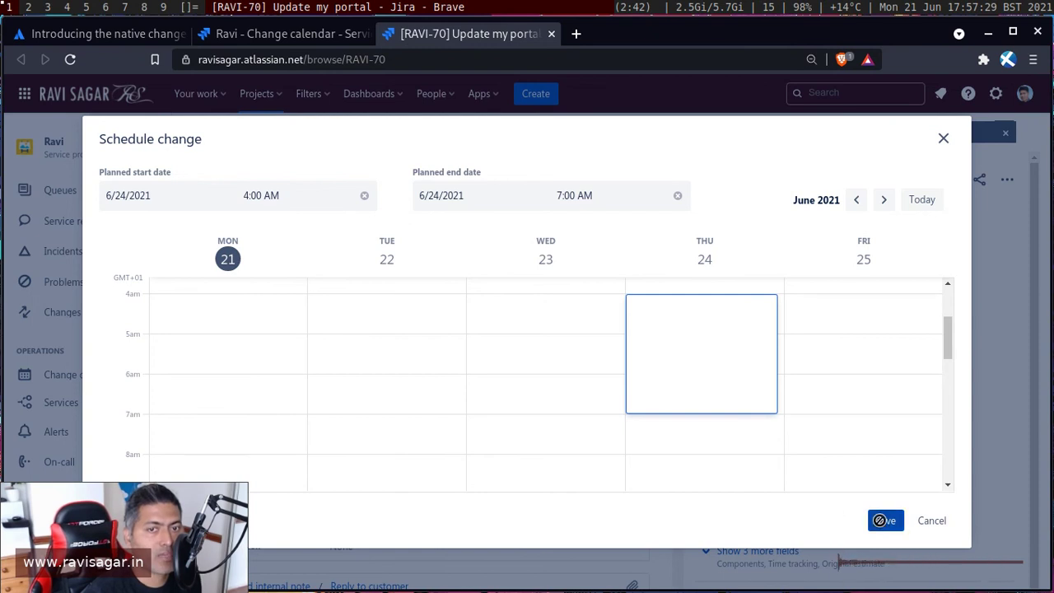
Check the planned start and end dates in the issue's fields, and return to the project's Change calendar
{"action": "scroll", "coordinate": [430, 360], "scroll_direction": "down", "scroll_amount": 2}
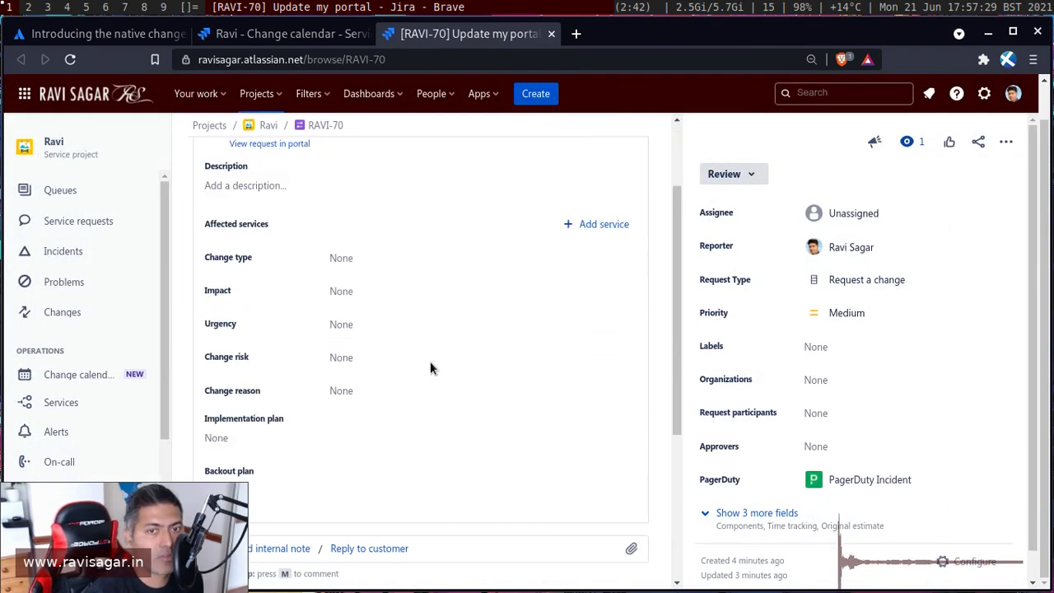
{"action": "scroll", "coordinate": [430, 360], "scroll_direction": "down", "scroll_amount": 4}
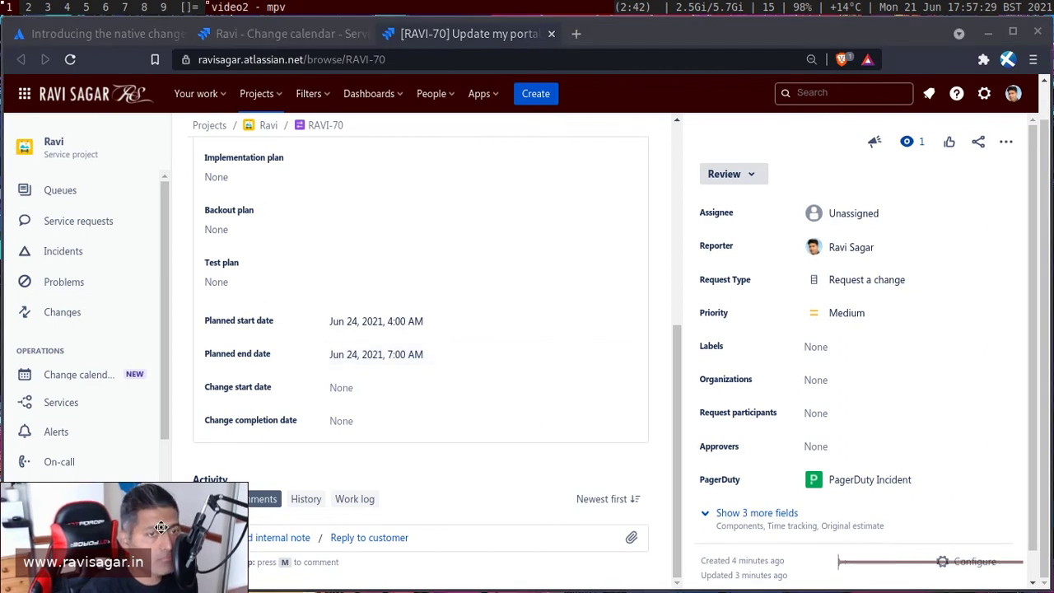
{"action": "left_click_drag", "start_coordinate": [162, 527], "coordinate": [919, 471]}
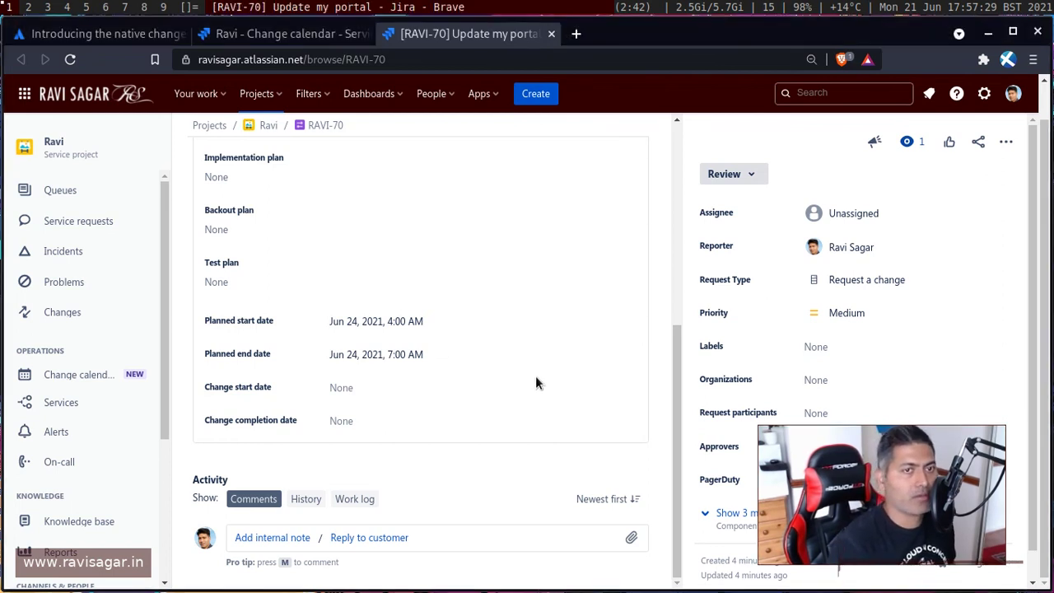
{"action": "scroll", "coordinate": [535, 381], "scroll_direction": "up", "scroll_amount": 2}
{"action": "left_click", "coordinate": [107, 378]}
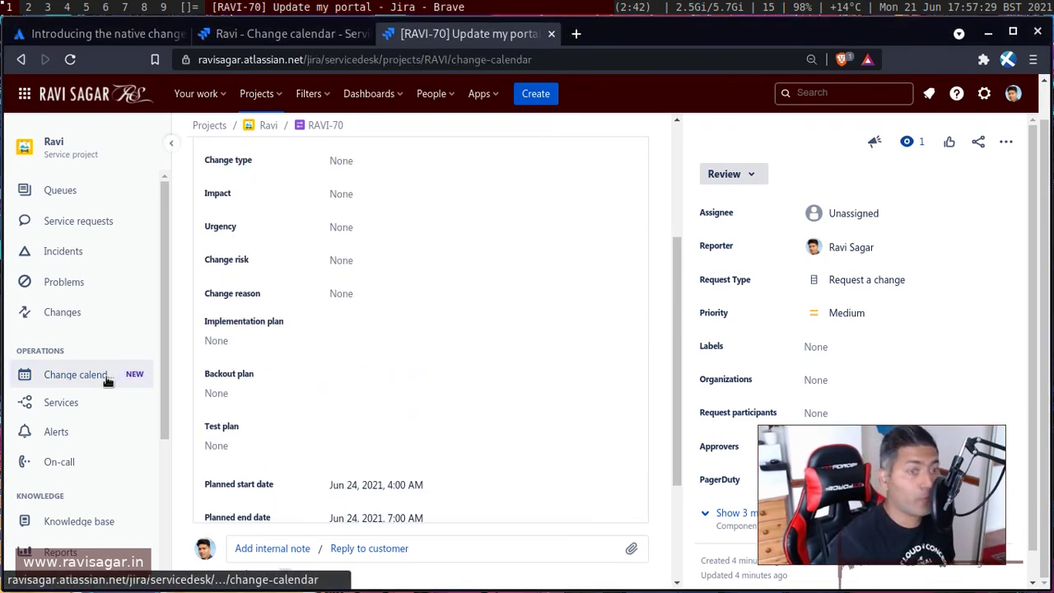